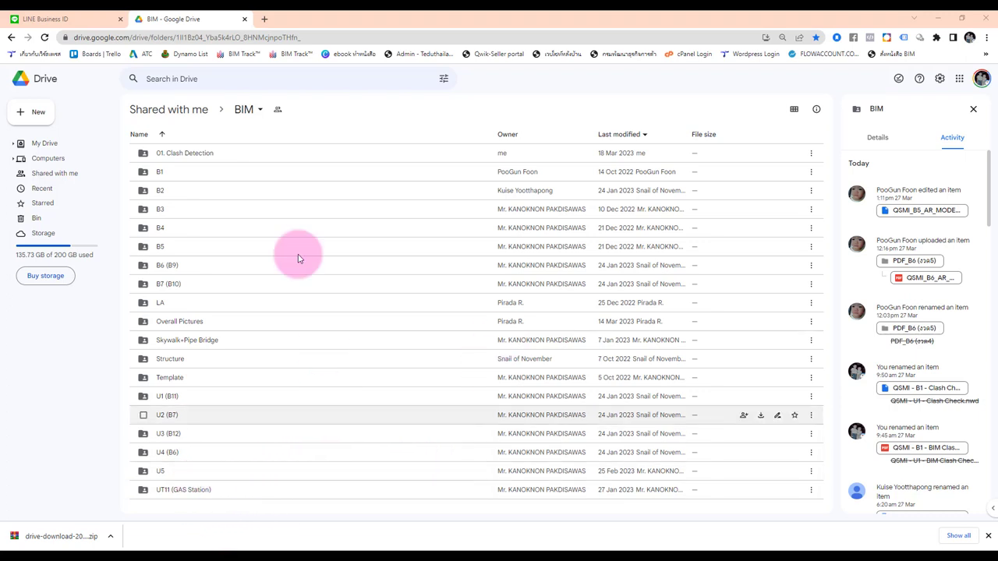
- Go into 01. Clash Detection > 02. Report on Google Drive and select QSMI - B1 - Clash Check.nwd
double_click(197, 153)
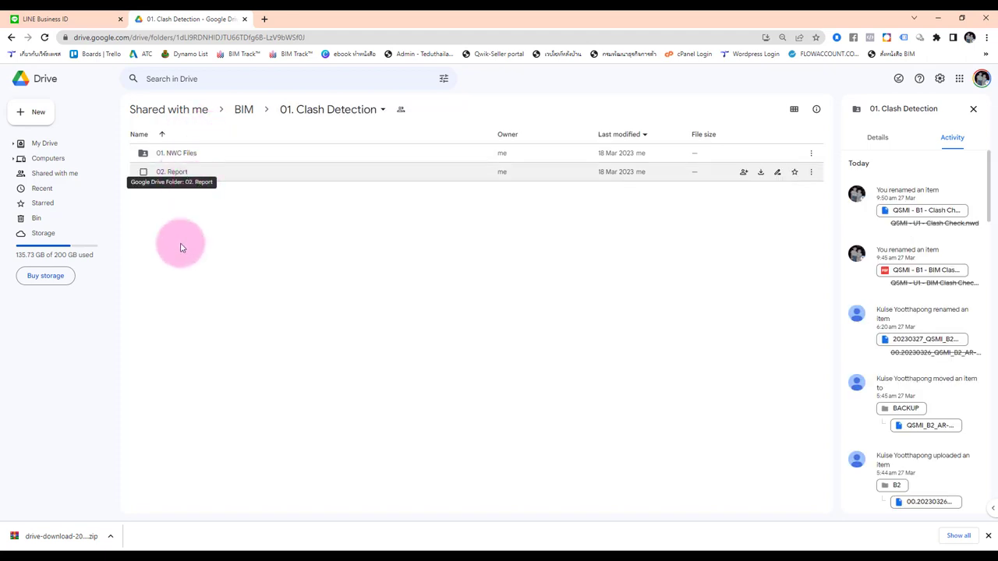
double_click(139, 173)
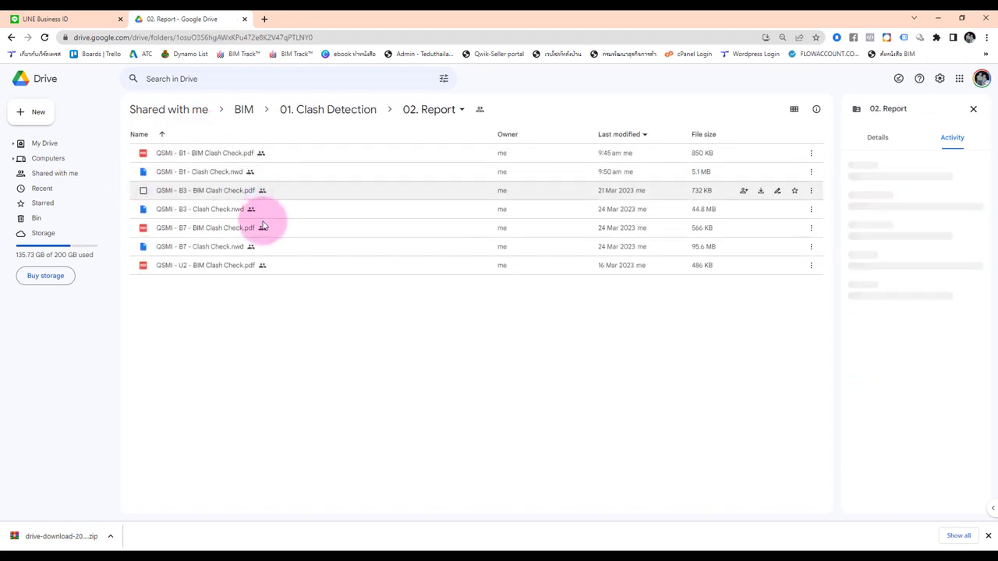
click(250, 173)
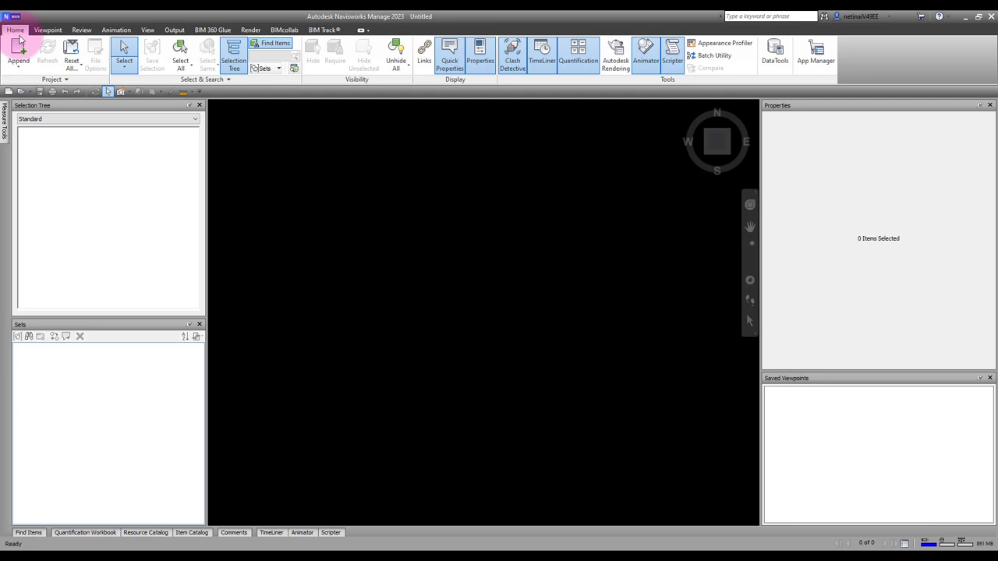
- Open QSMI - B1 - Clash Check.nwd from the 01. Clash Detection > 04. Clash Report folder
click(20, 91)
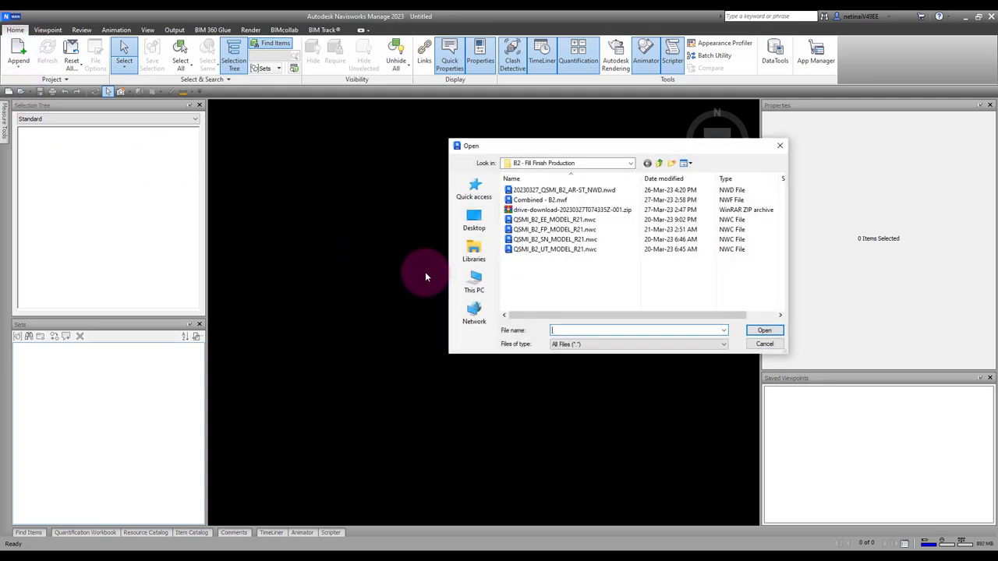
click(659, 163)
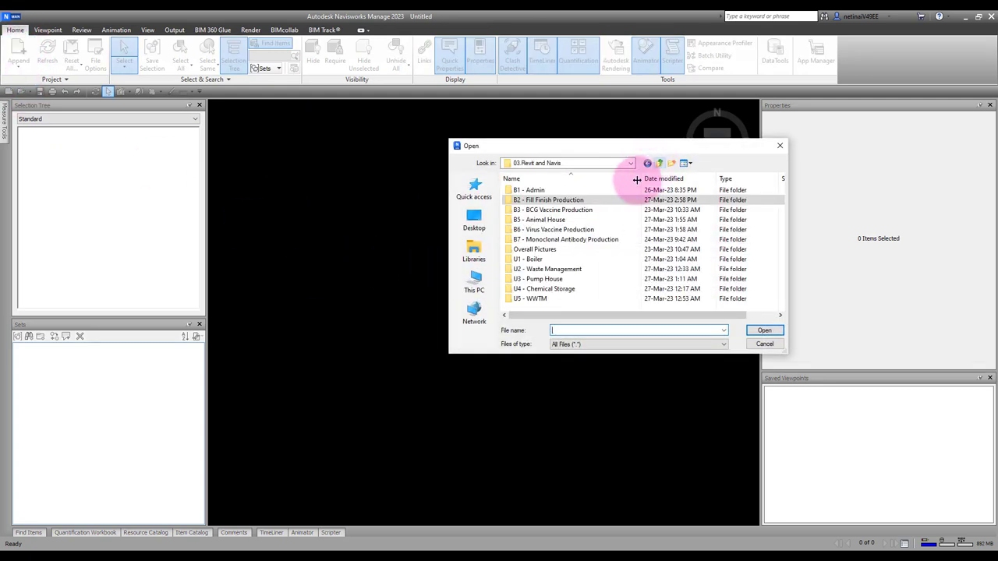
click(659, 163)
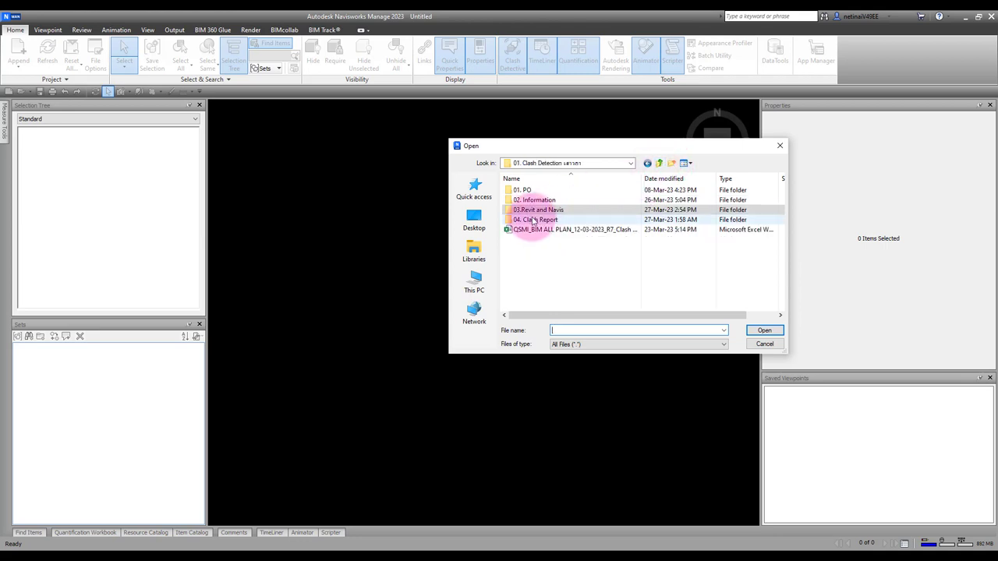
double_click(534, 221)
click(550, 229)
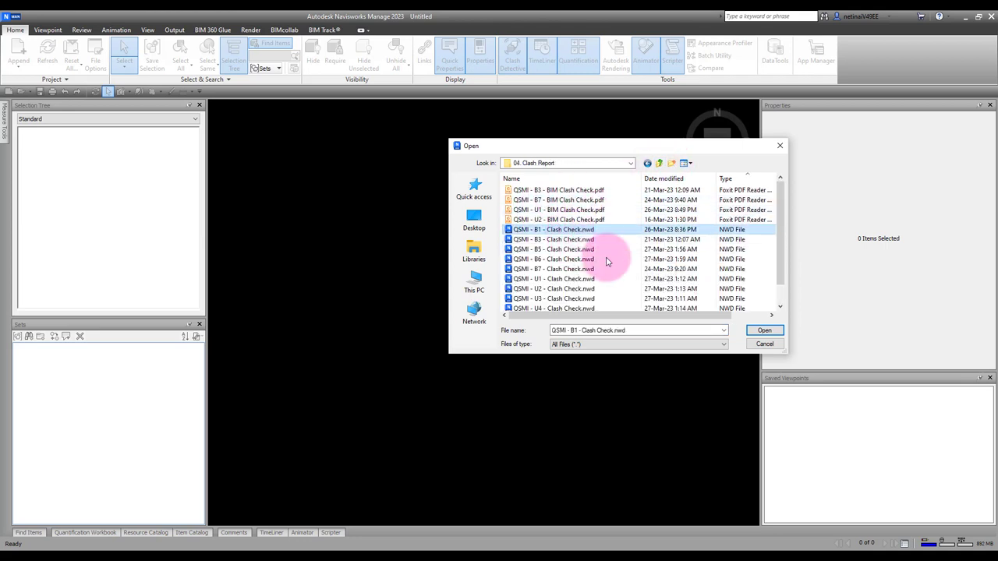
click(764, 330)
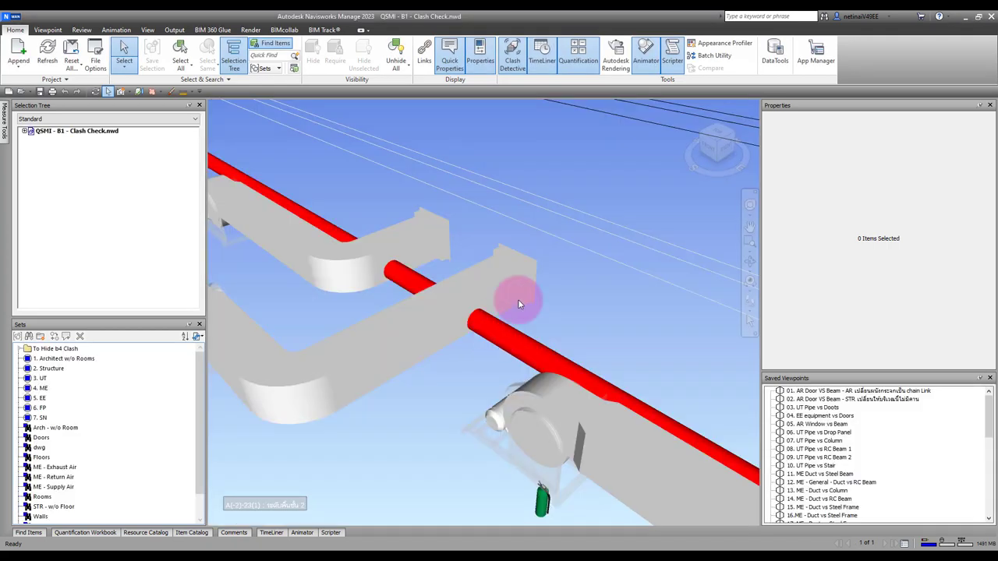
- Enlarge the Saved Viewpoints list and go to viewpoint 01. AR Door VS Beam
shift+middle_drag(520, 304, 871, 371)
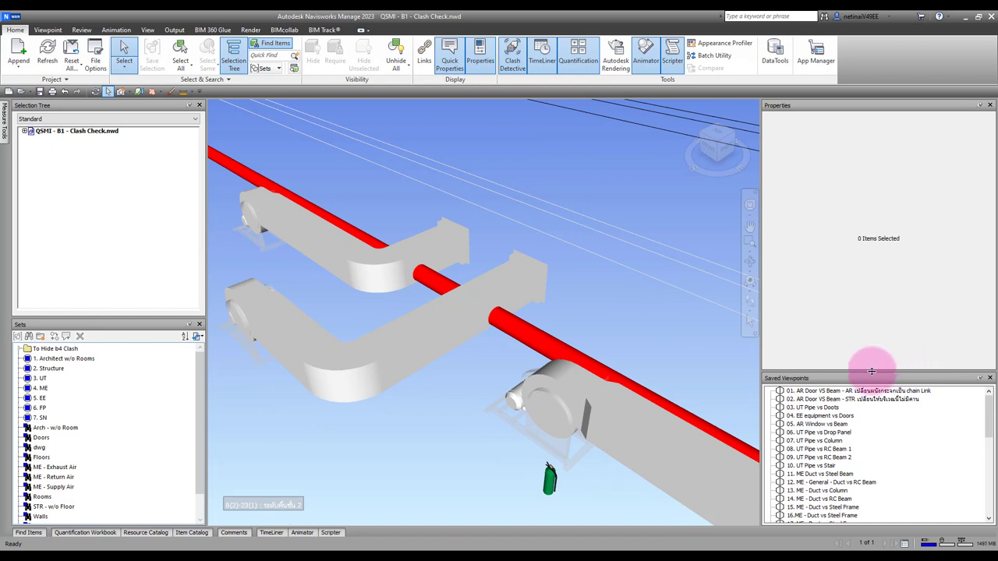
drag(871, 366, 865, 301)
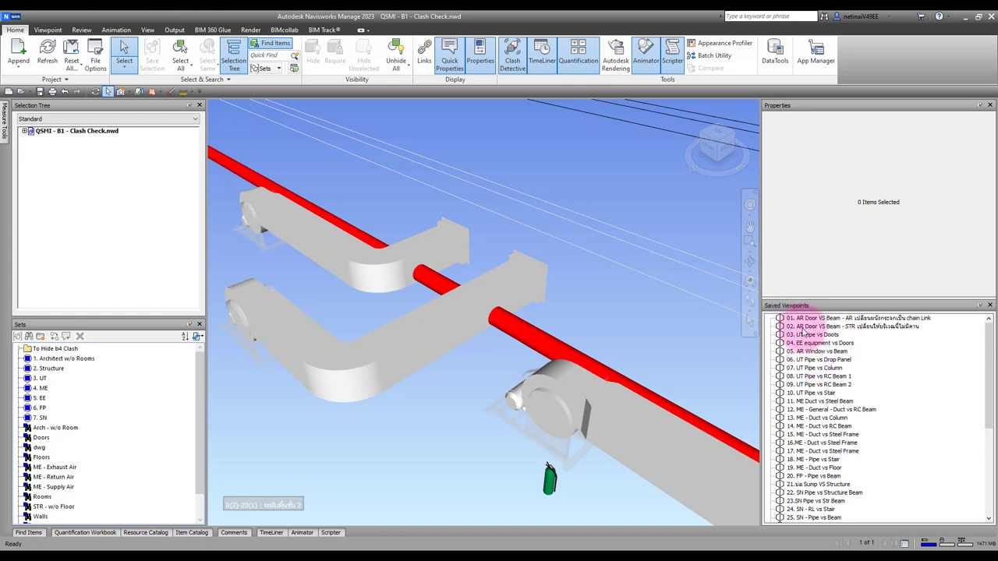
click(813, 319)
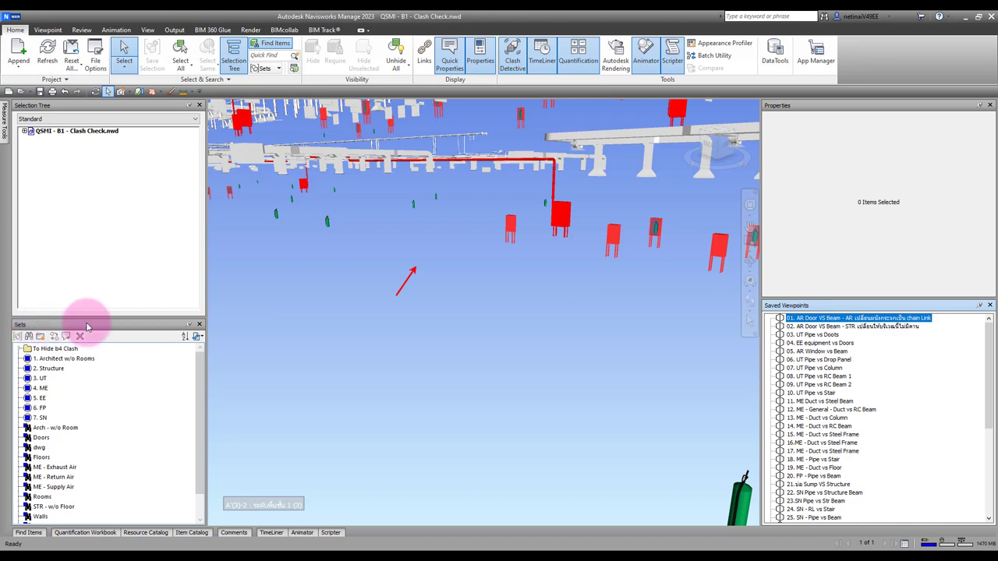
- Unhide all, keep only sets 1. Architect w/o Rooms and 2. Structure, and reopen viewpoint 01
drag(89, 318, 83, 234)
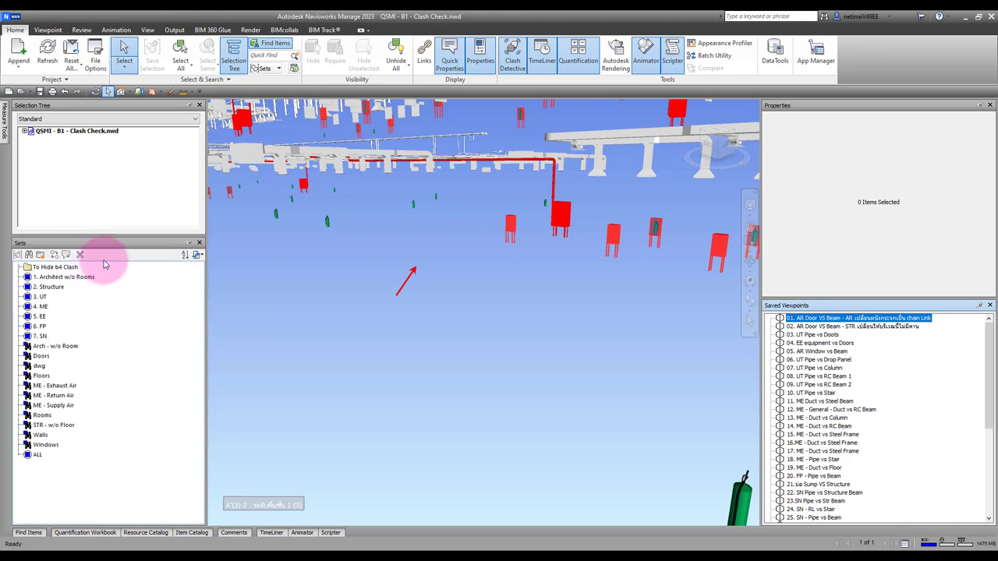
click(397, 59)
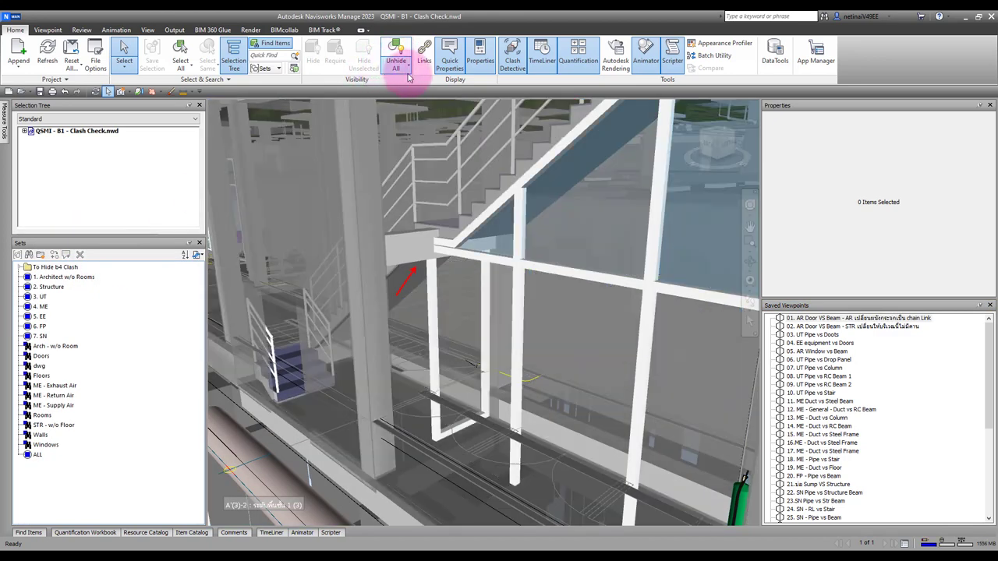
click(59, 279)
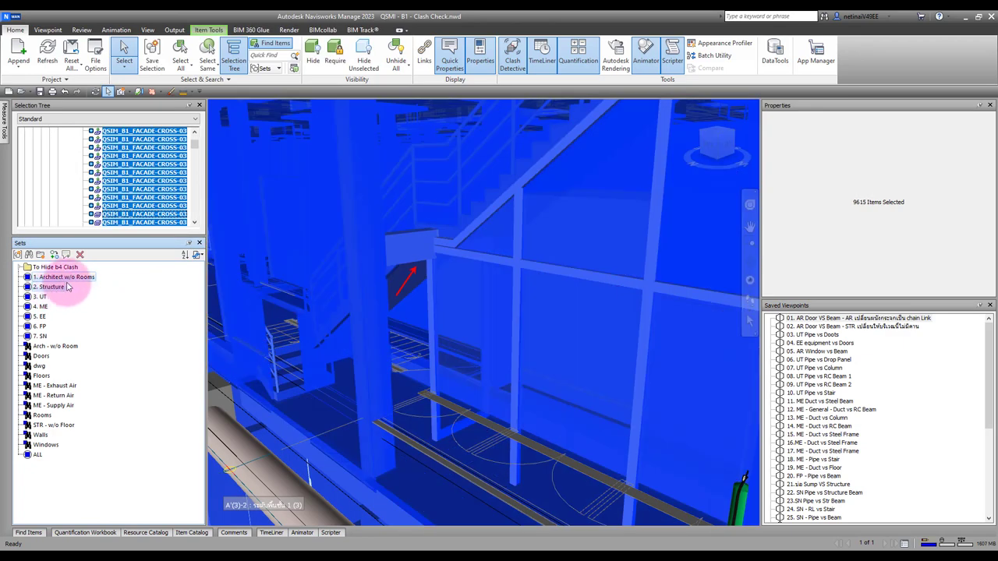
ctrl+click(75, 287)
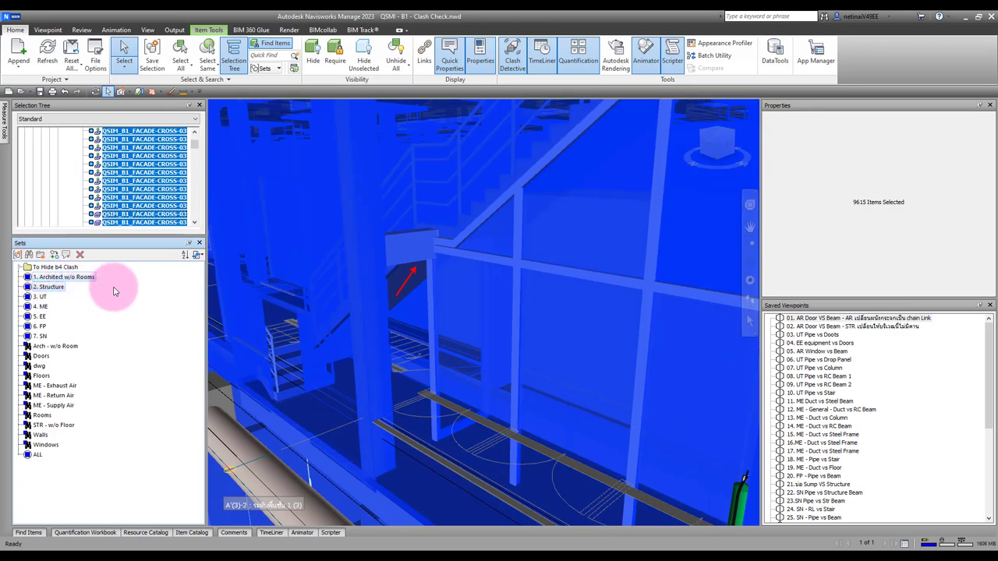
click(364, 60)
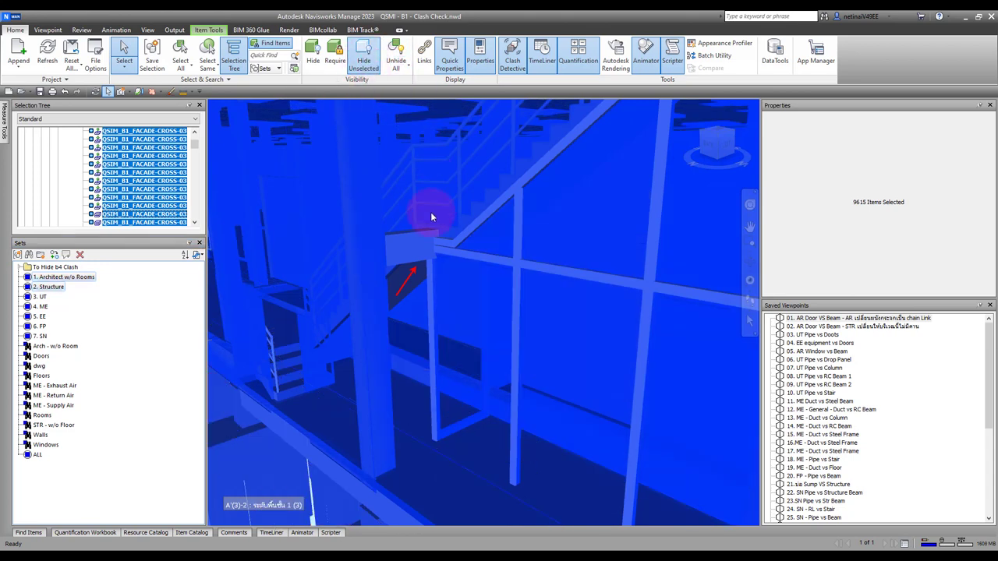
key(Escape)
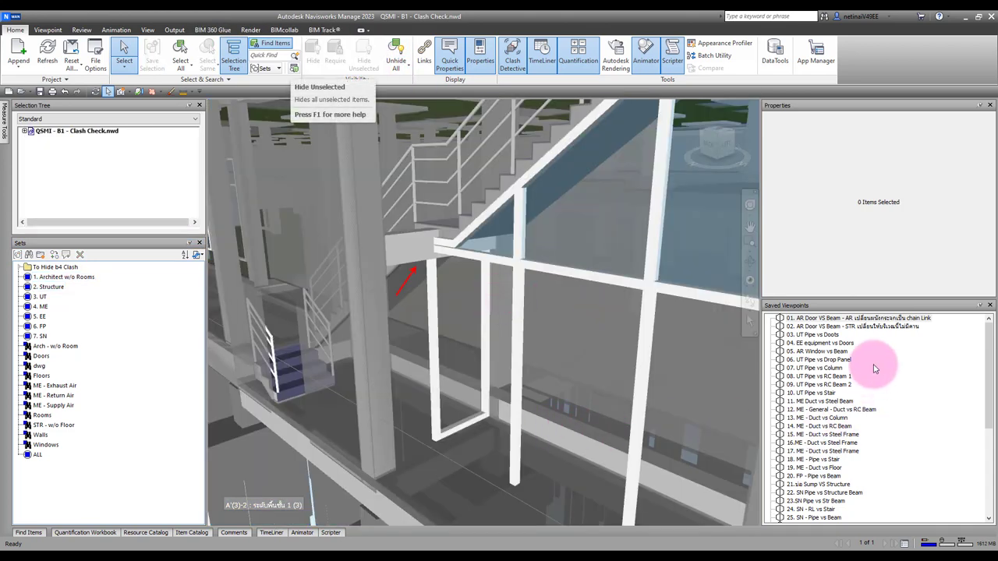
click(815, 318)
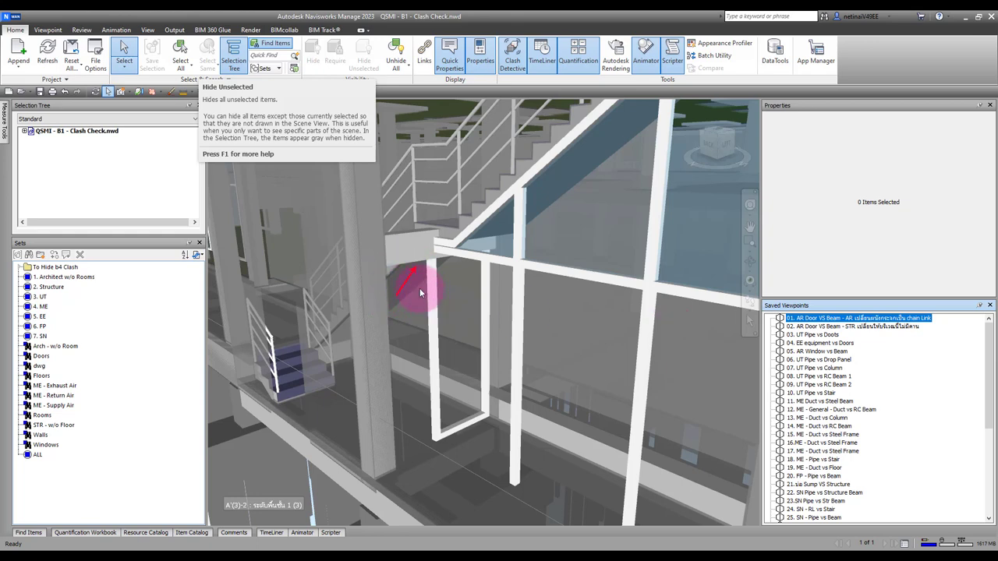
- At viewpoint 03. UT Pipe vs Doors, show only sets 3. UT and 1. Architect w/o Rooms
click(825, 327)
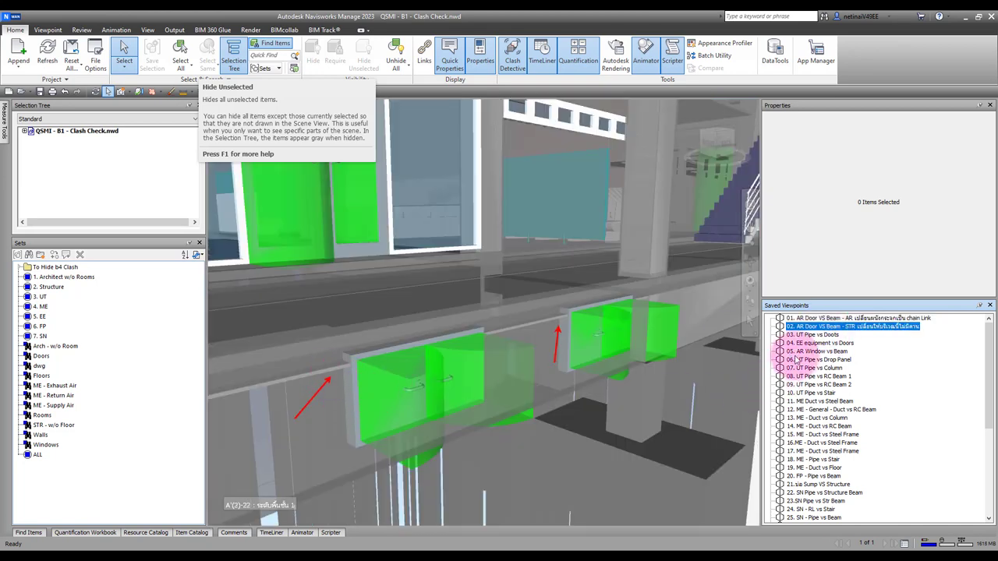
click(813, 336)
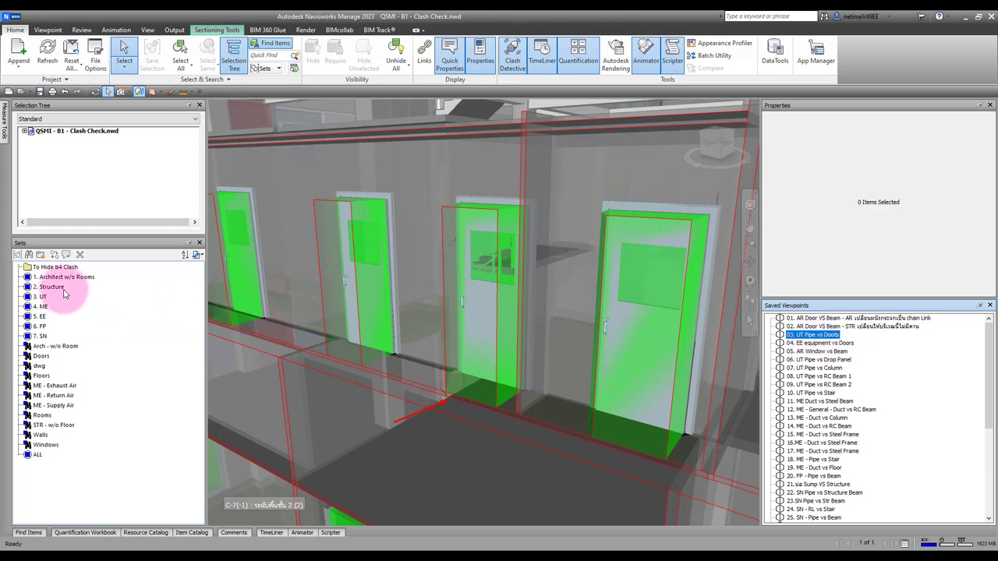
click(396, 53)
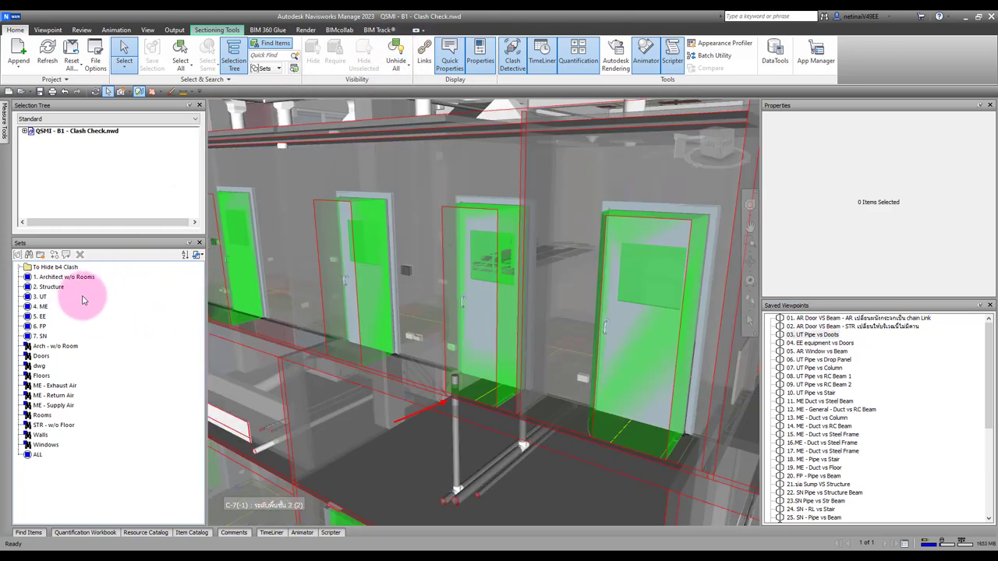
click(41, 297)
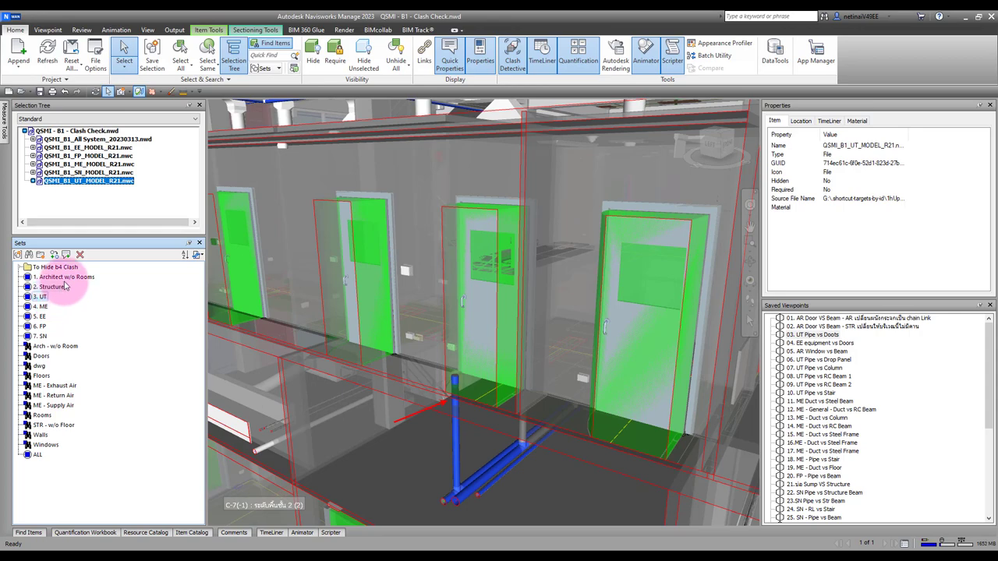
click(67, 279)
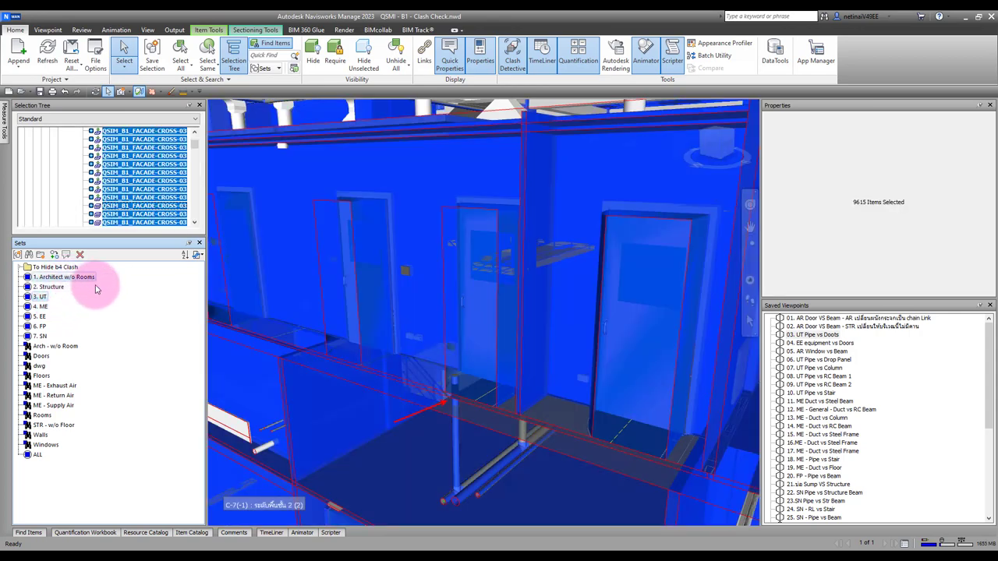
click(372, 62)
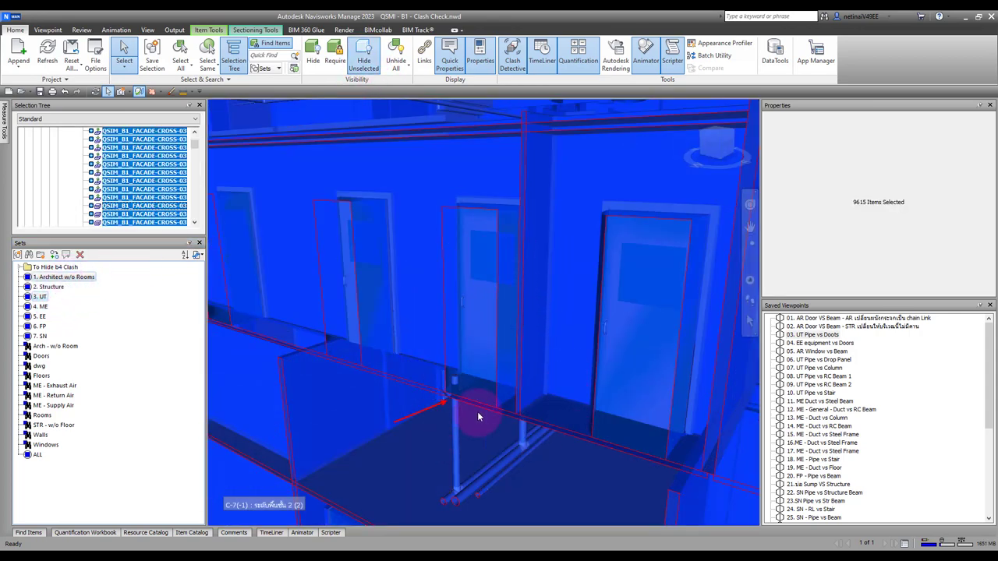
key(Escape)
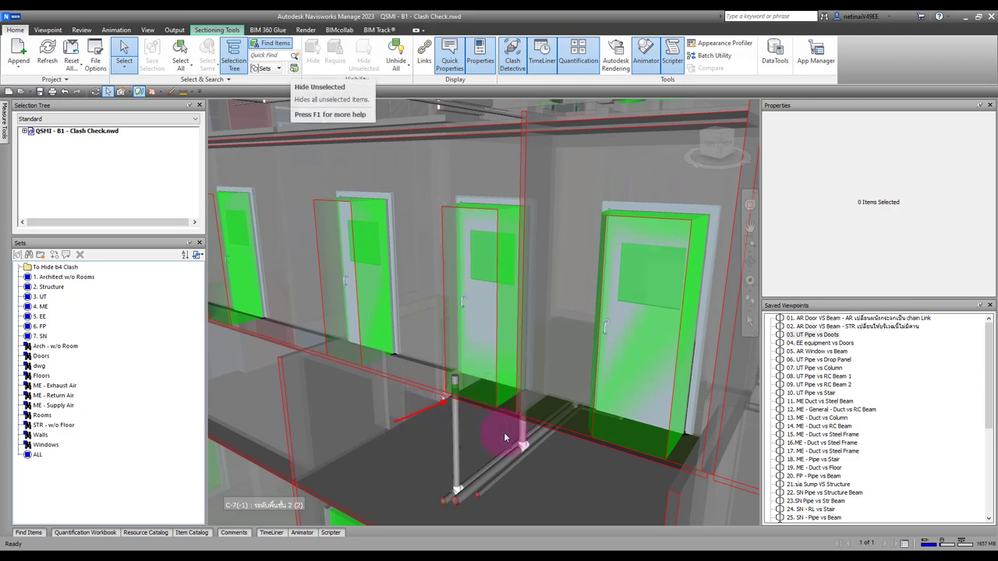
- Orbit and zoom in close to the clashing doors and pipes
mouse_move(476, 419)
shift+middle_down()
mouse_move(558, 382)
mouse_move(508, 406)
mouse_move(563, 423)
mouse_move(573, 394)
shift+middle_up()
scroll(557, 367, up, 3)
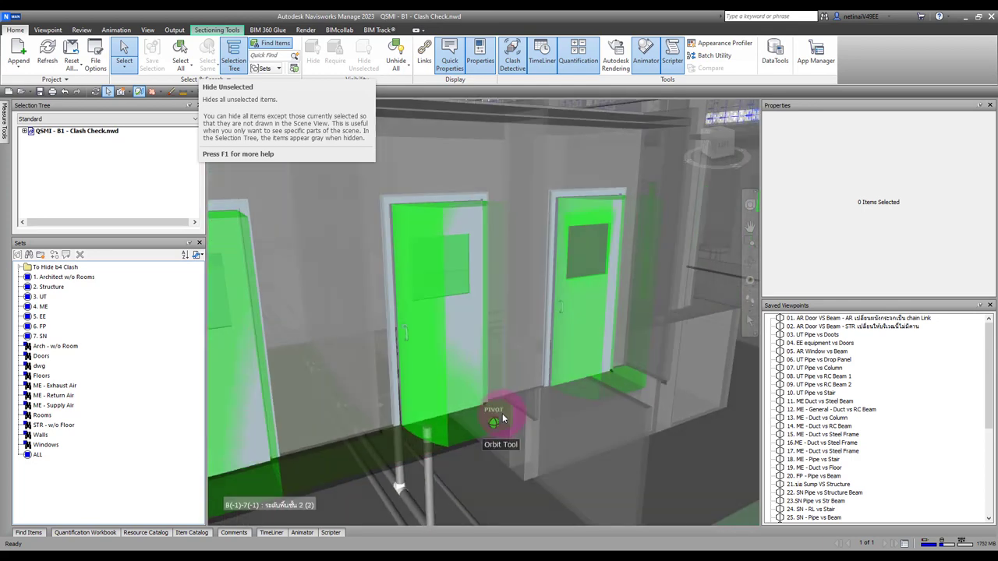
middle_drag(490, 420, 516, 408)
- Turn on grid lines, read the SS01 pipe's Element ID, then go to viewpoint 15
click(147, 30)
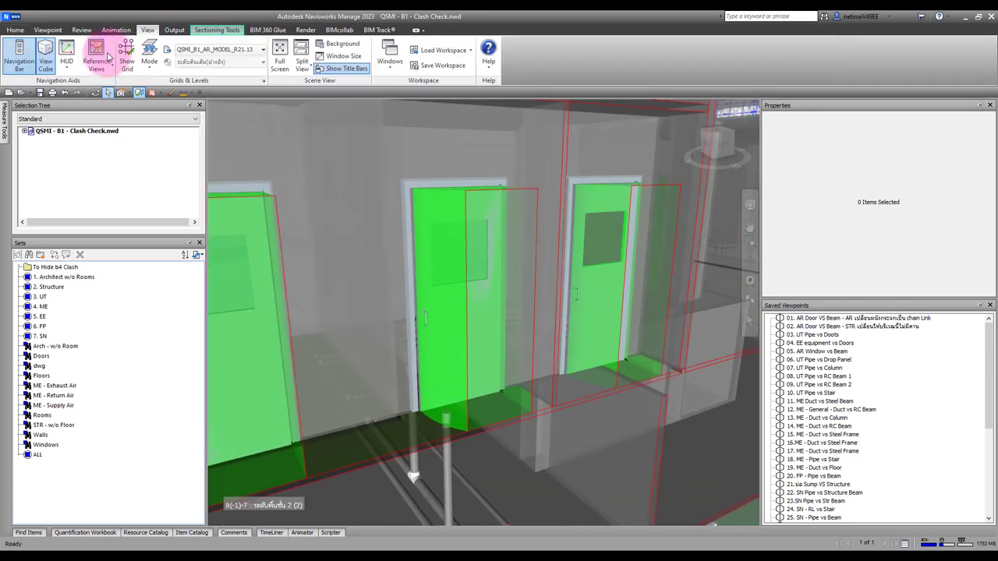
click(126, 65)
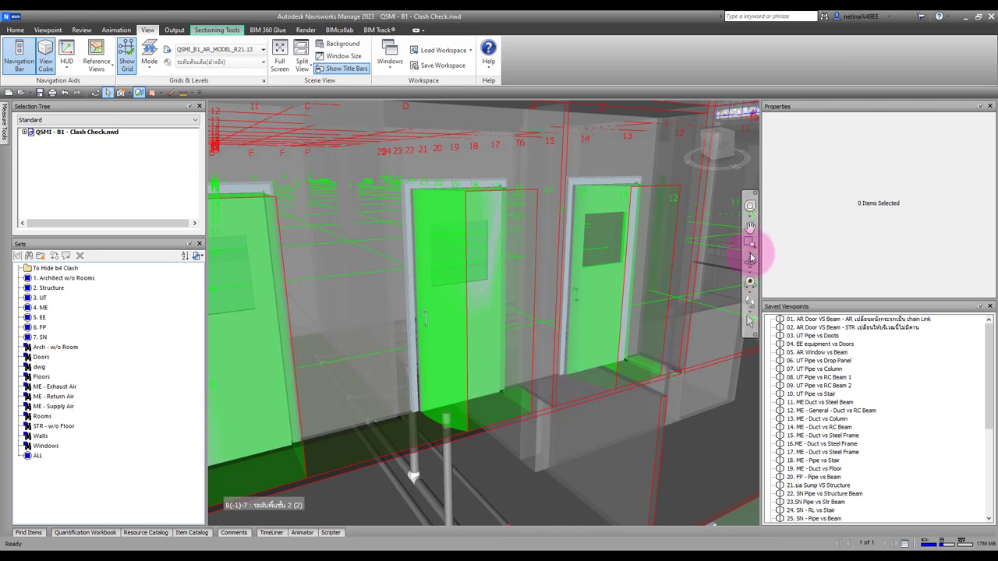
click(449, 461)
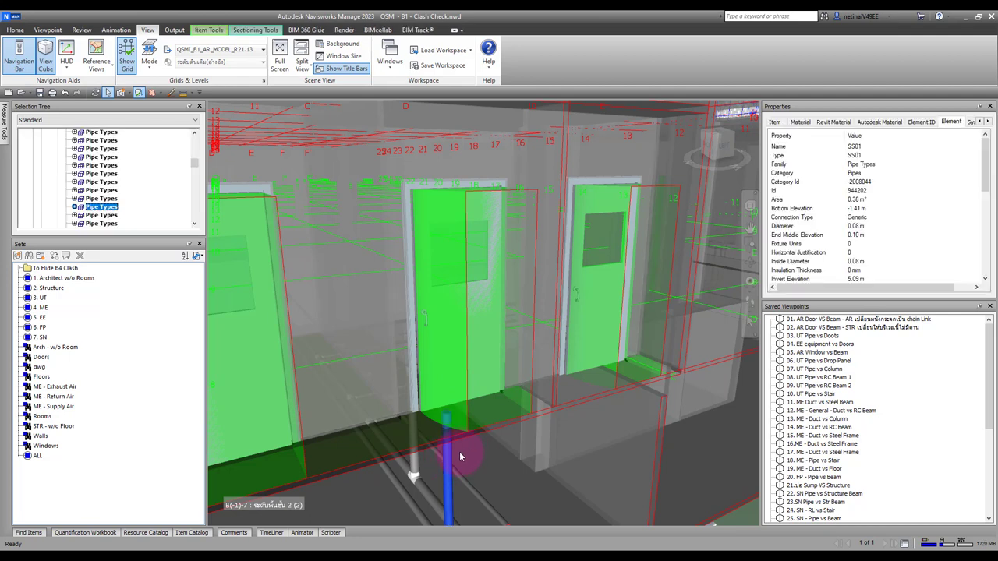
click(921, 121)
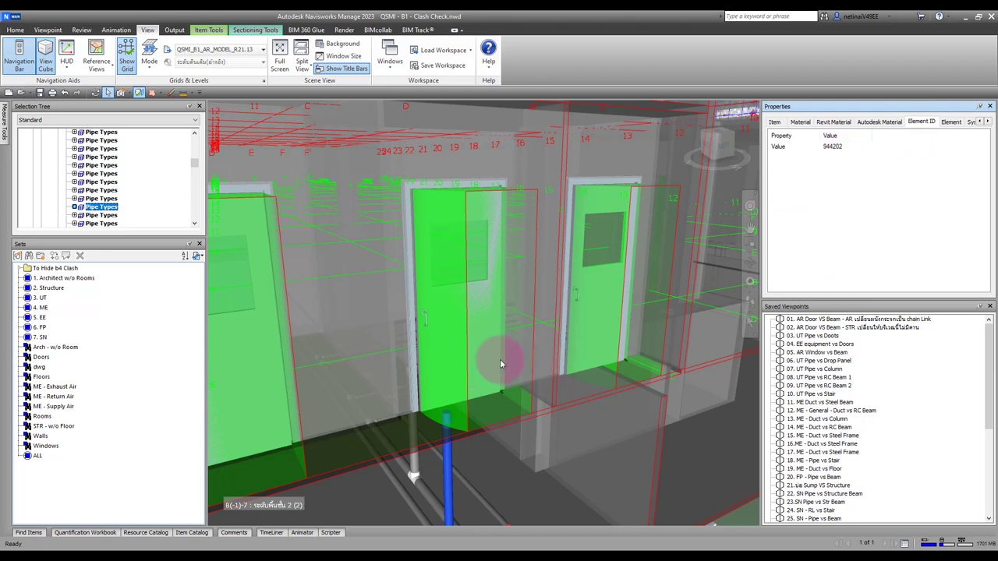
key(Escape)
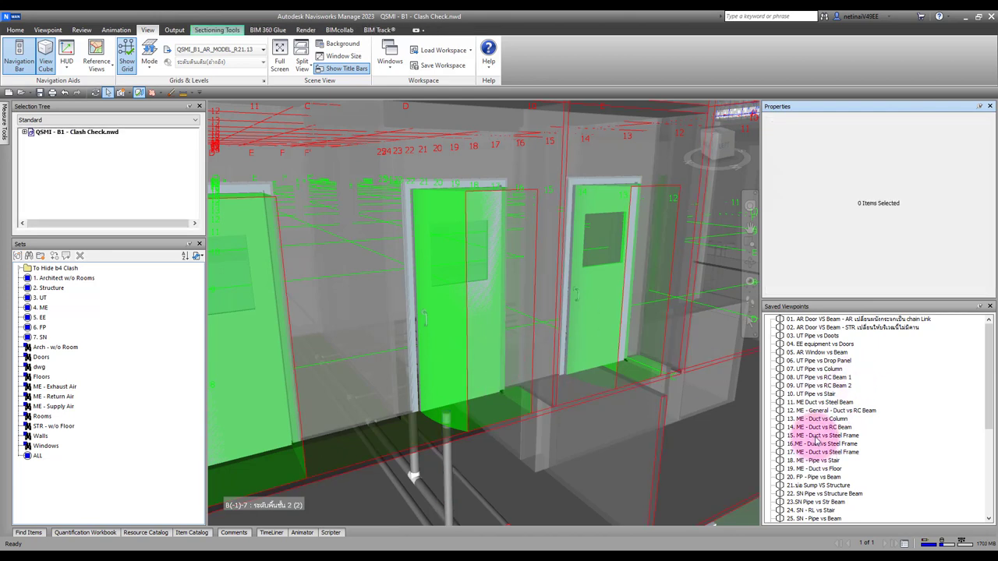
click(817, 436)
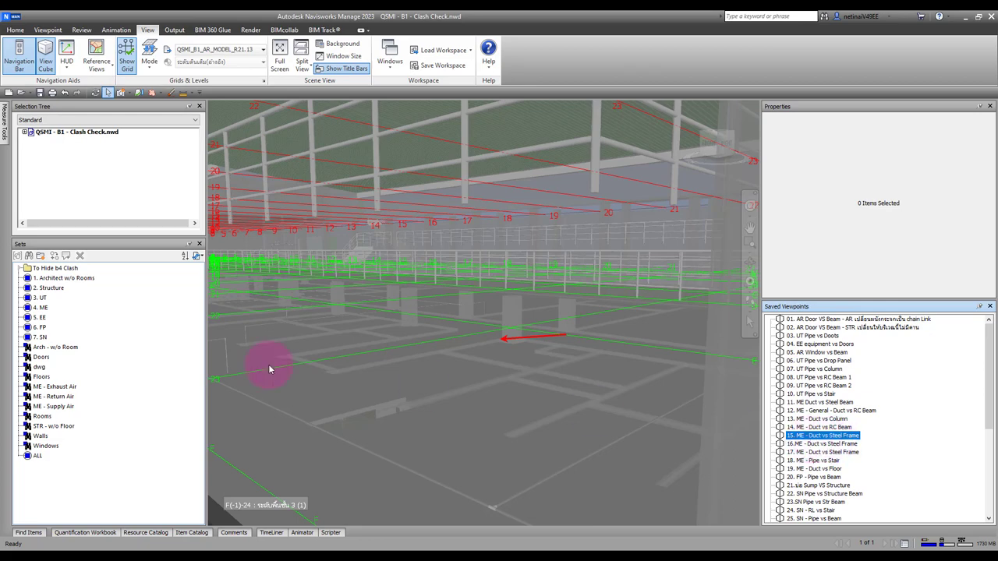
- Hide everything except sets 4. ME and 2. Structure
click(15, 29)
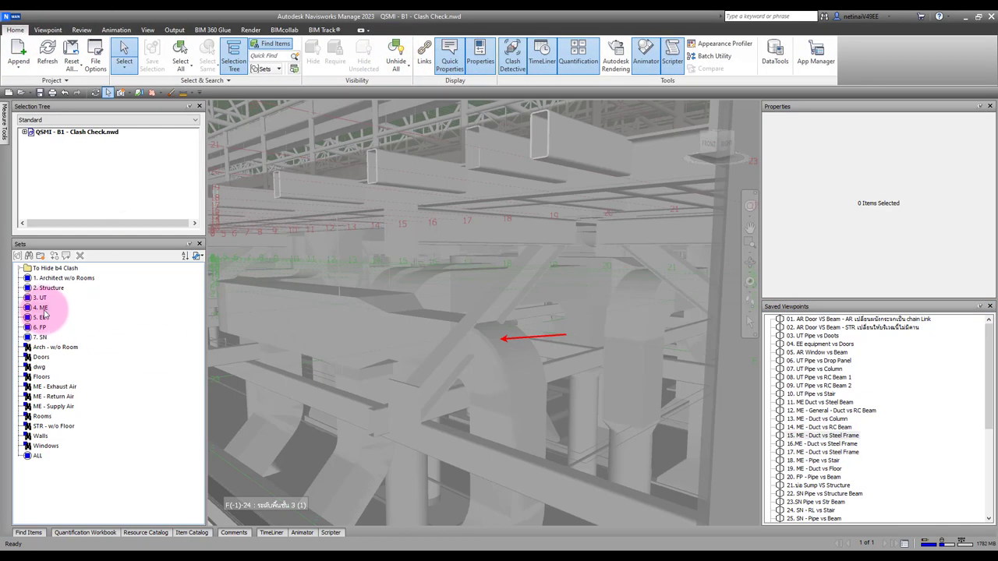
click(44, 308)
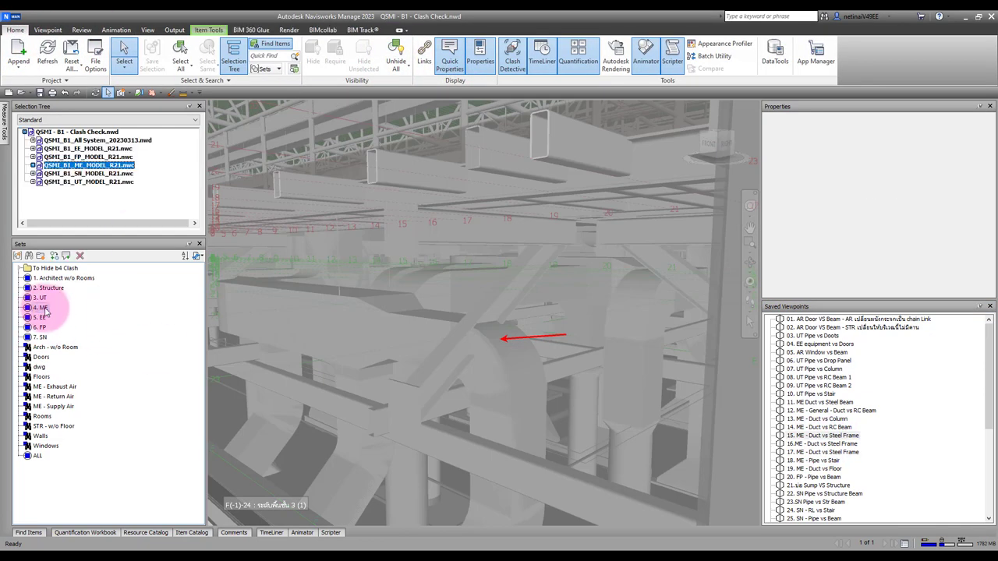
ctrl+click(50, 290)
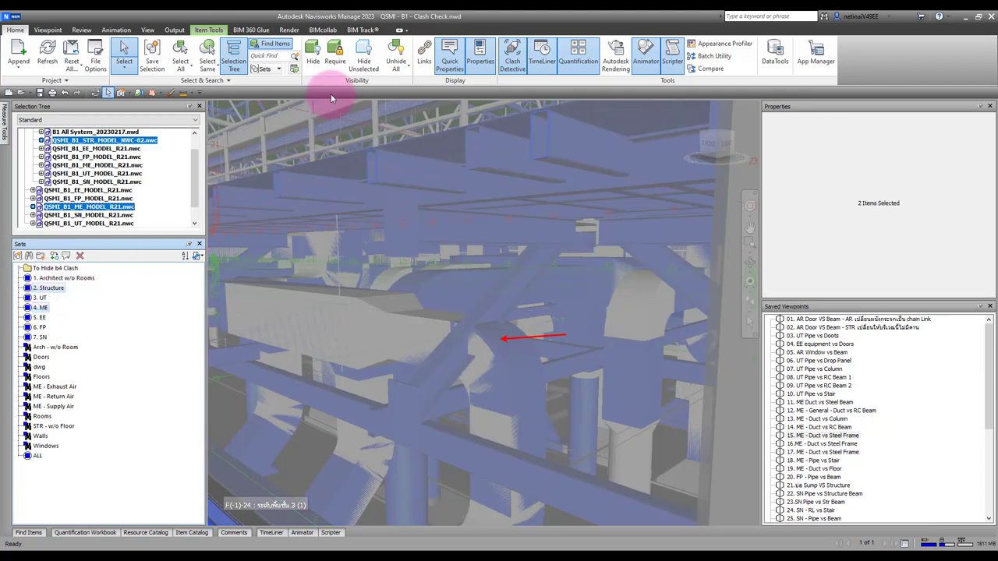
click(363, 61)
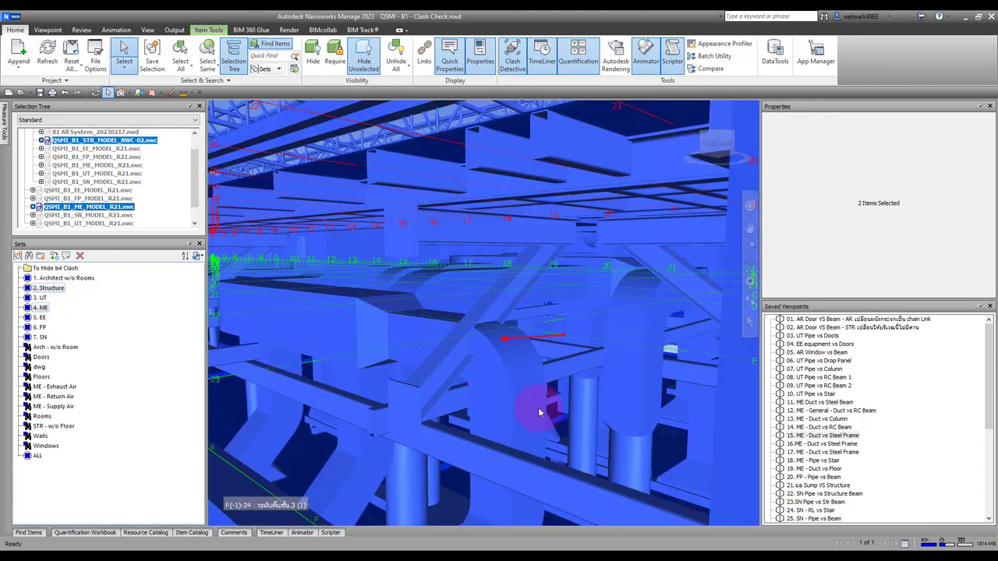
key(Escape)
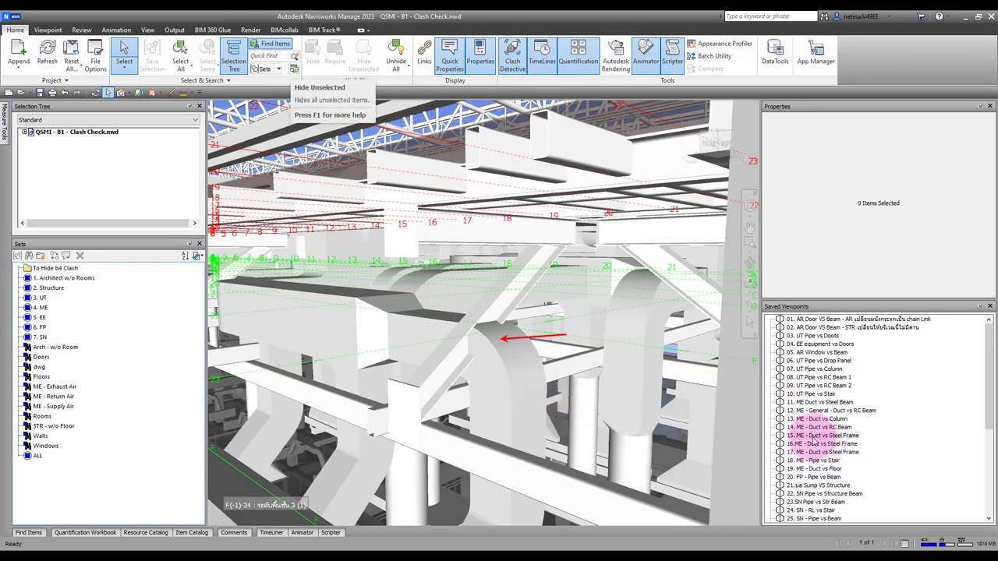
- Return to viewpoint 15. ME - Duct vs Steel Frame and float the Clash Detective window over the model
click(823, 435)
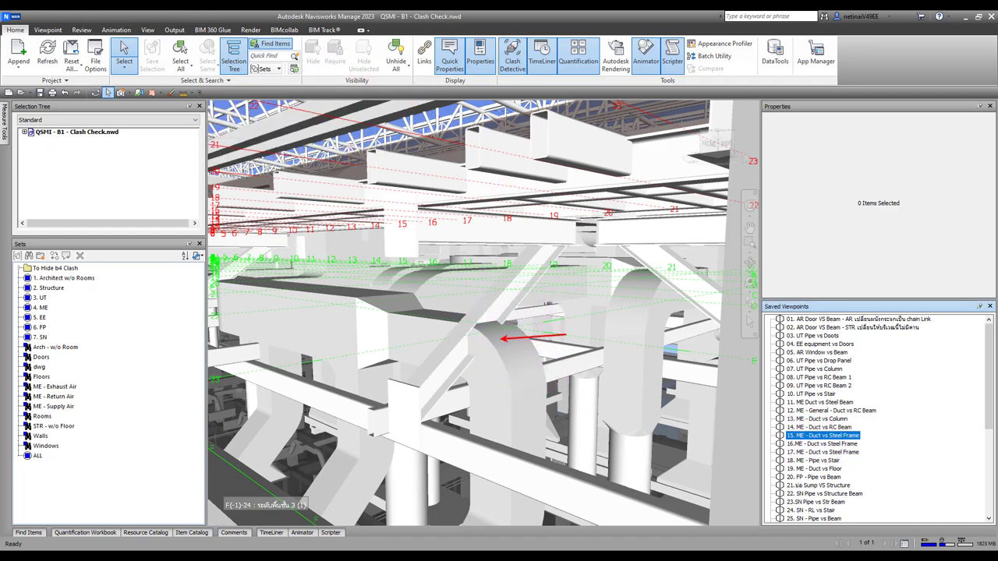
mouse_move(927, 93)
mouse_down()
mouse_move(387, 140)
mouse_move(400, 165)
mouse_up()
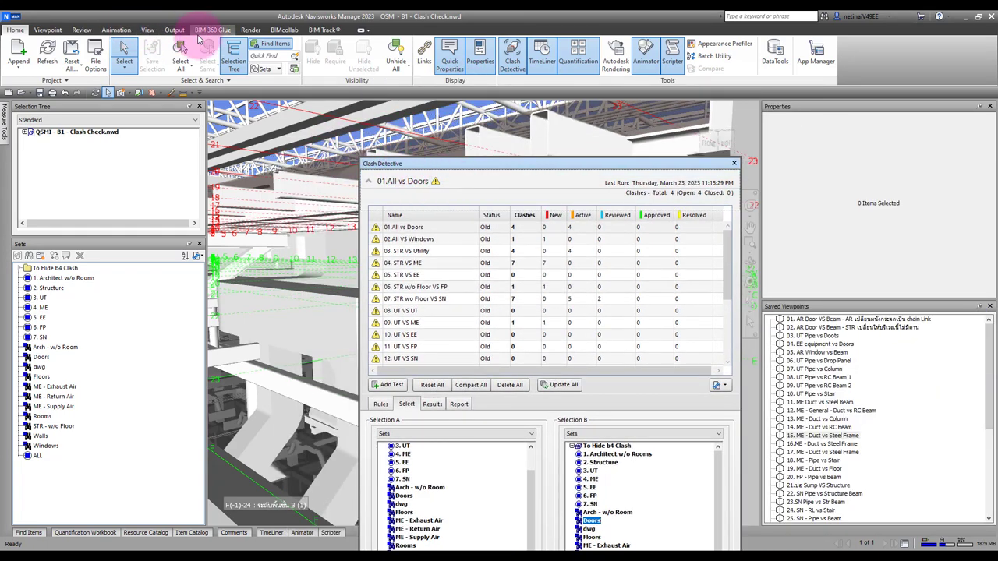
click(147, 30)
- Drag the floating Clash Detective window toward the upper right of the screen
click(390, 61)
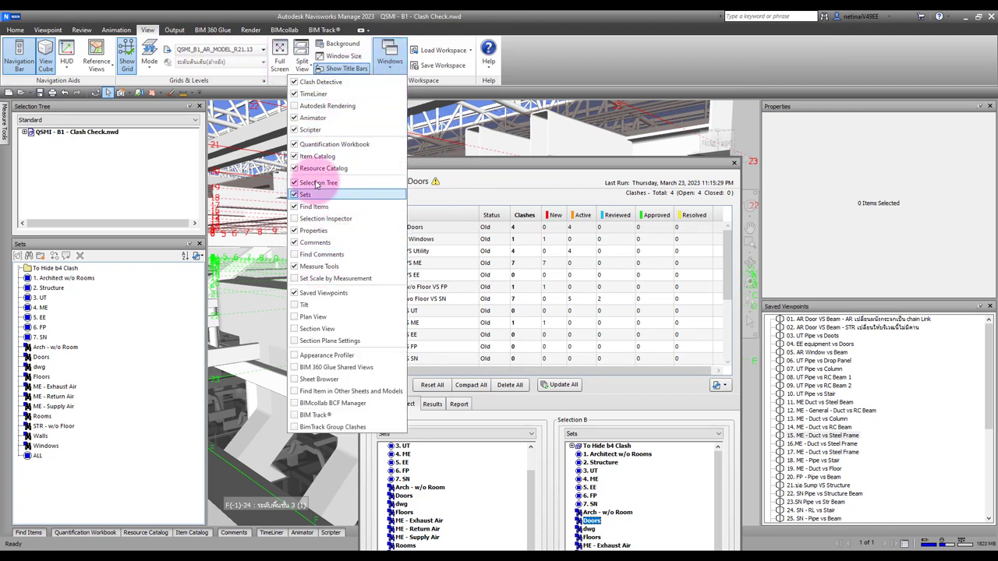
click(470, 184)
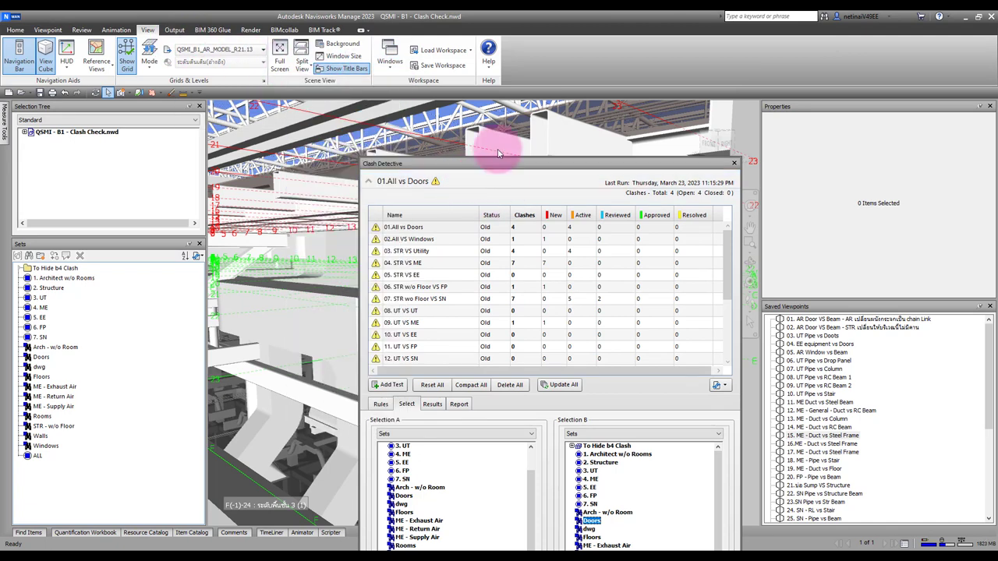
drag(483, 164, 662, 101)
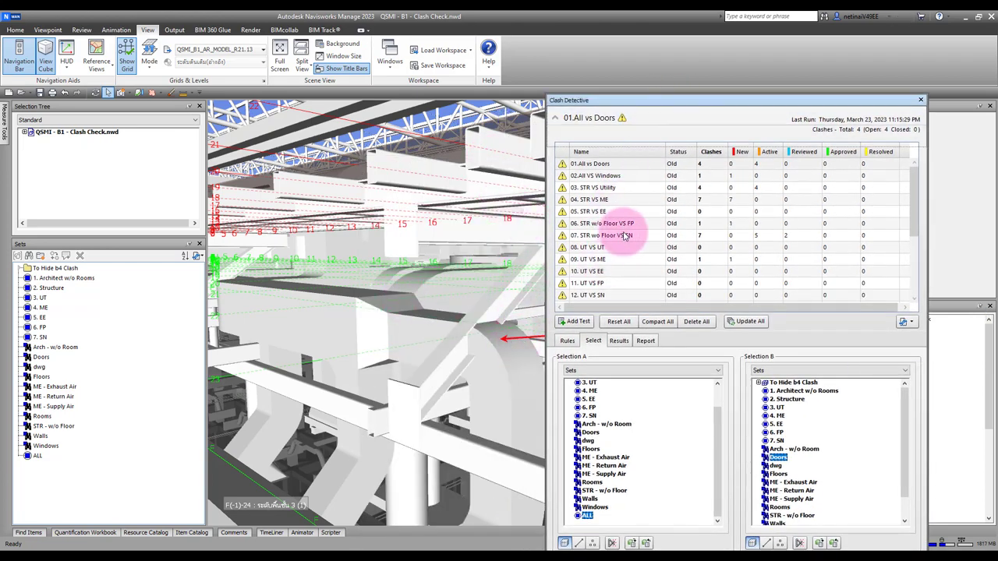
- Show 04. STR VS ME results, select clash 11. ME - Duct VS Steel Beam, and apply Hide Other
click(593, 200)
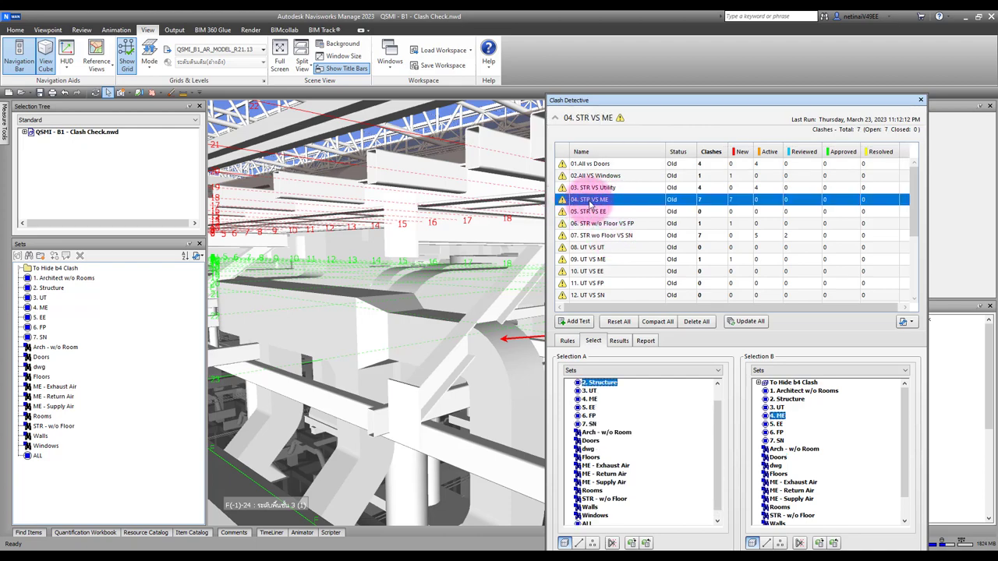
click(618, 341)
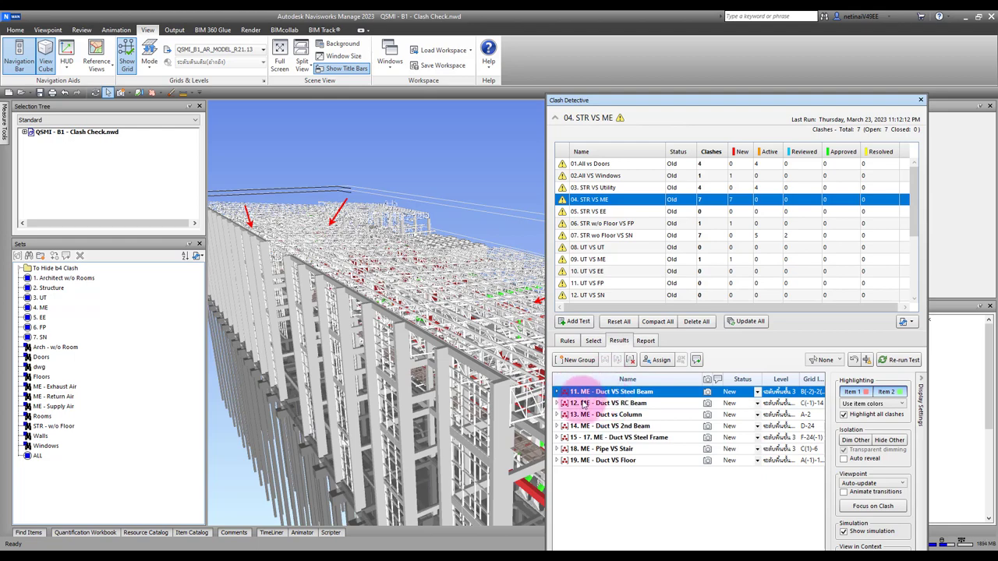
drag(696, 104, 535, 83)
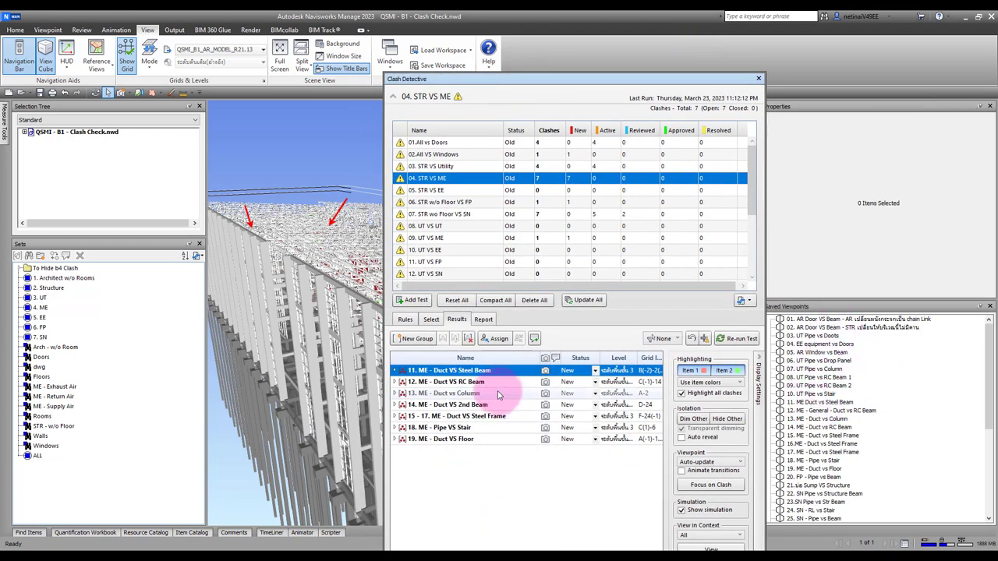
click(459, 372)
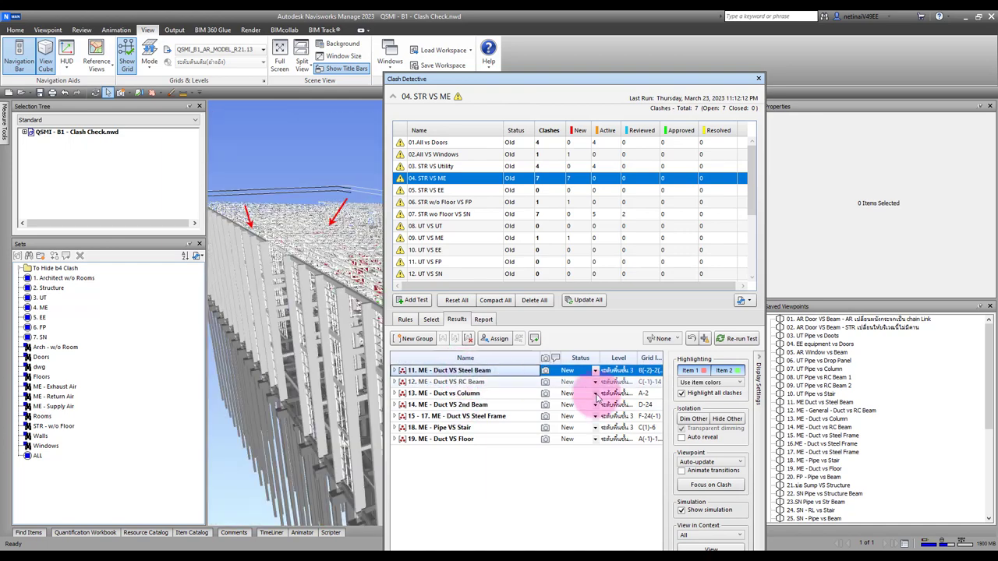
click(729, 420)
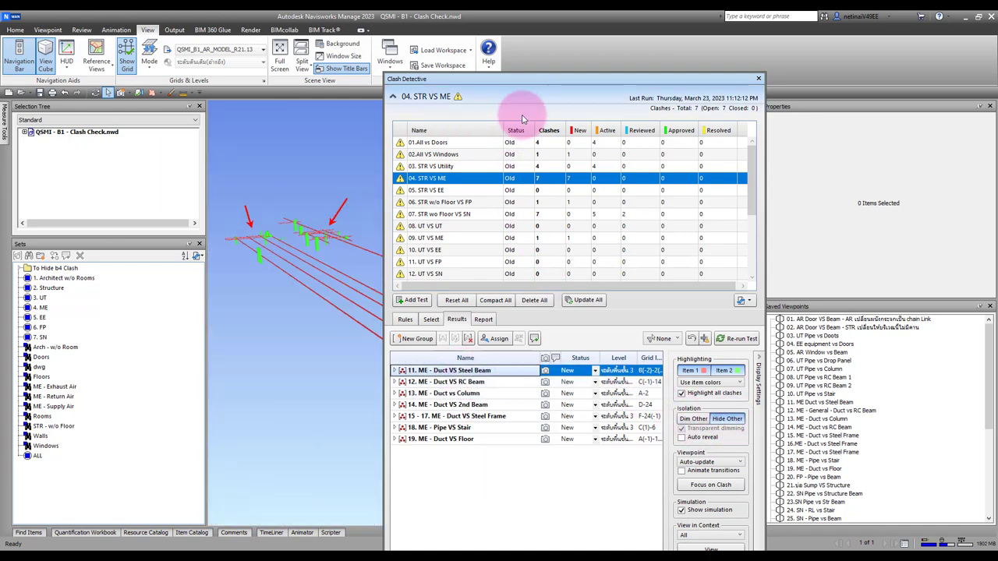
- Move Clash Detective aside and orbit and zoom around clash 11's isolated duct and steel beam
drag(525, 81, 698, 68)
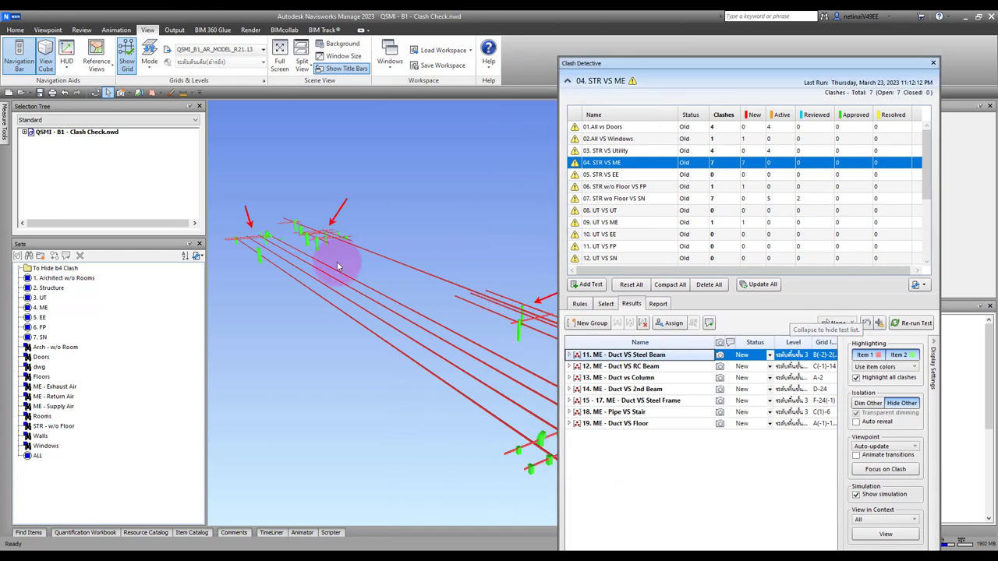
scroll(334, 281, down, 2)
scroll(334, 301, down, 1)
shift+middle_drag(417, 325, 434, 367)
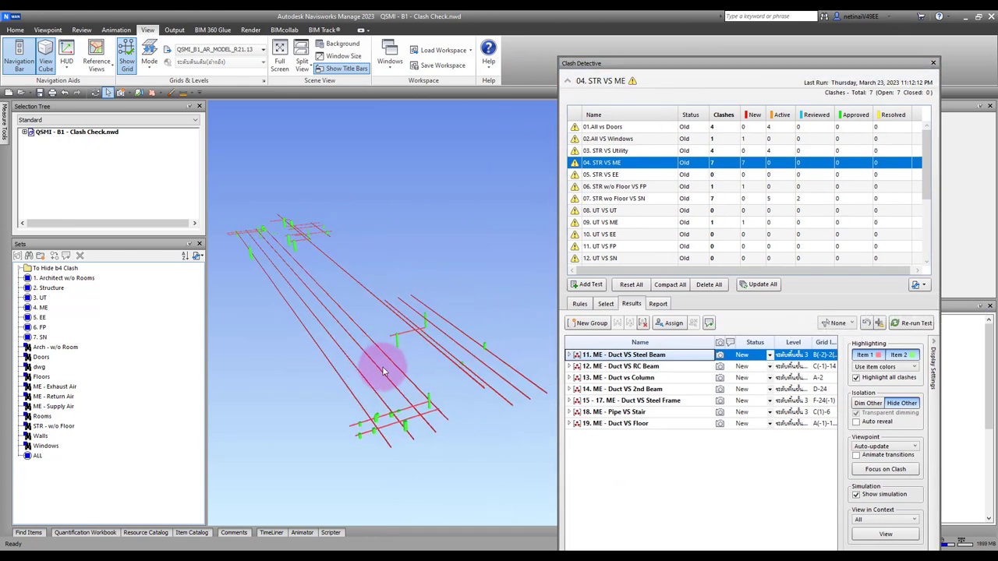
scroll(415, 429, up, 1)
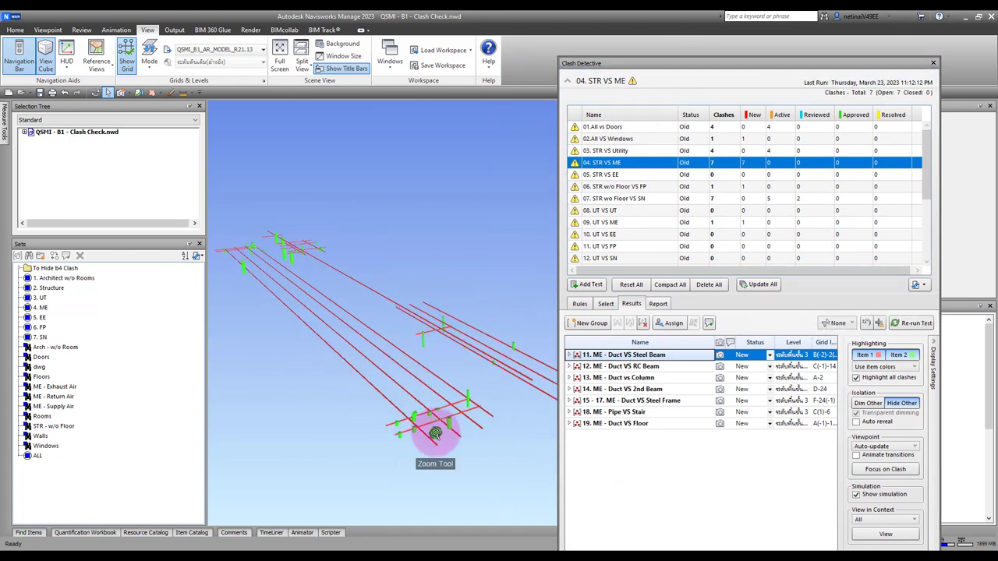
scroll(401, 433, up, 2)
scroll(398, 425, up, 2)
scroll(398, 422, up, 2)
scroll(390, 414, up, 2)
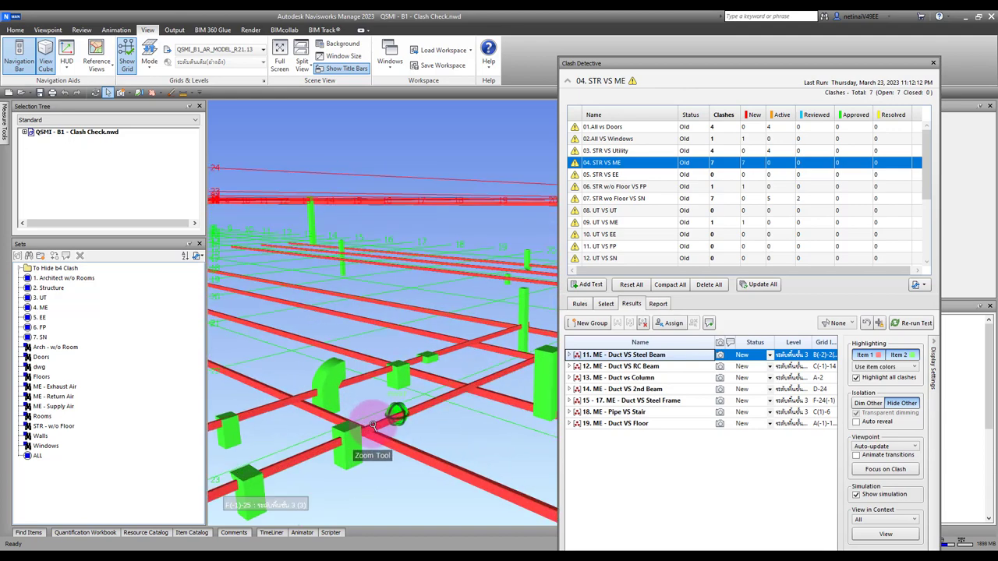
- Try Dim Other, then turn isolation off to view clash 11 within the full model
click(868, 404)
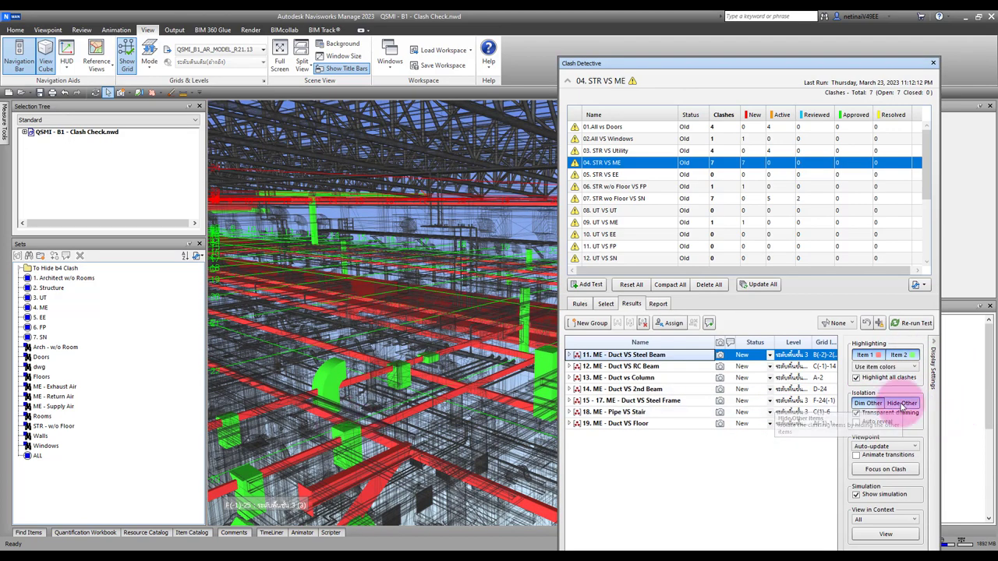
click(902, 404)
click(902, 404)
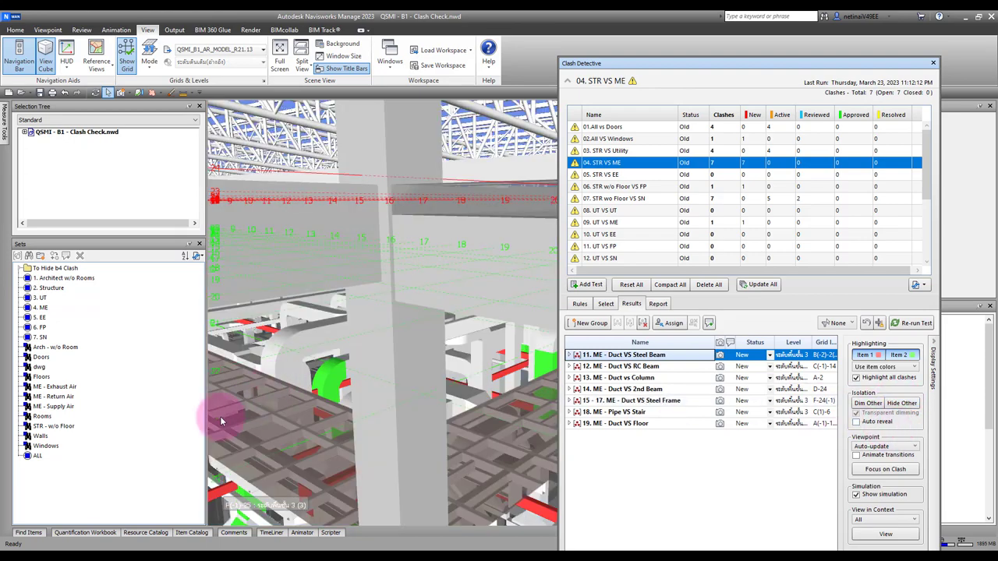
scroll(335, 382, up, 2)
scroll(385, 388, up, 2)
mouse_move(384, 388)
shift+middle_down()
mouse_move(396, 351)
mouse_move(424, 343)
shift+middle_up()
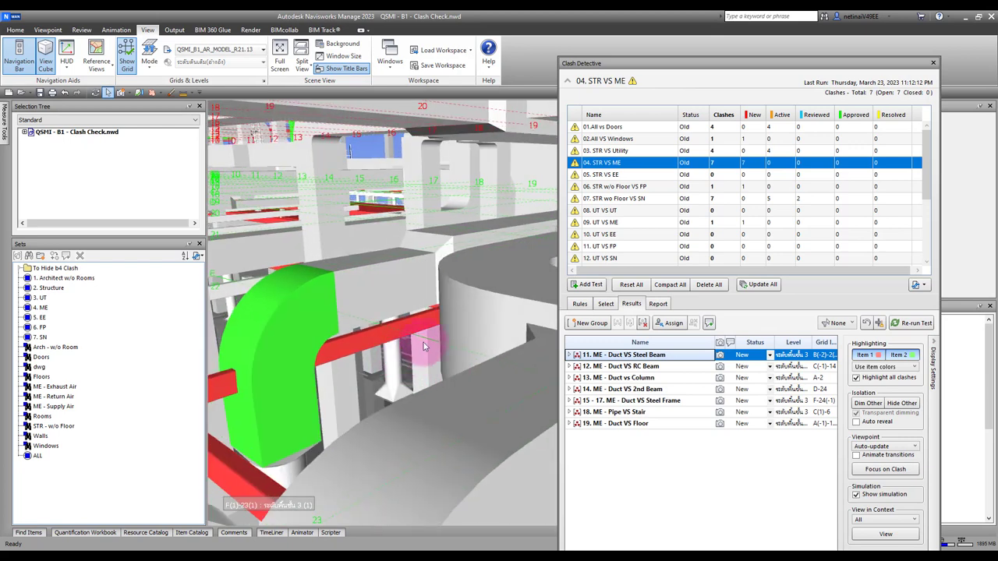
- Select the clashing beam and duct, tracing the duct to a level-3 Rectangular Duct in ME, then deselect
click(380, 344)
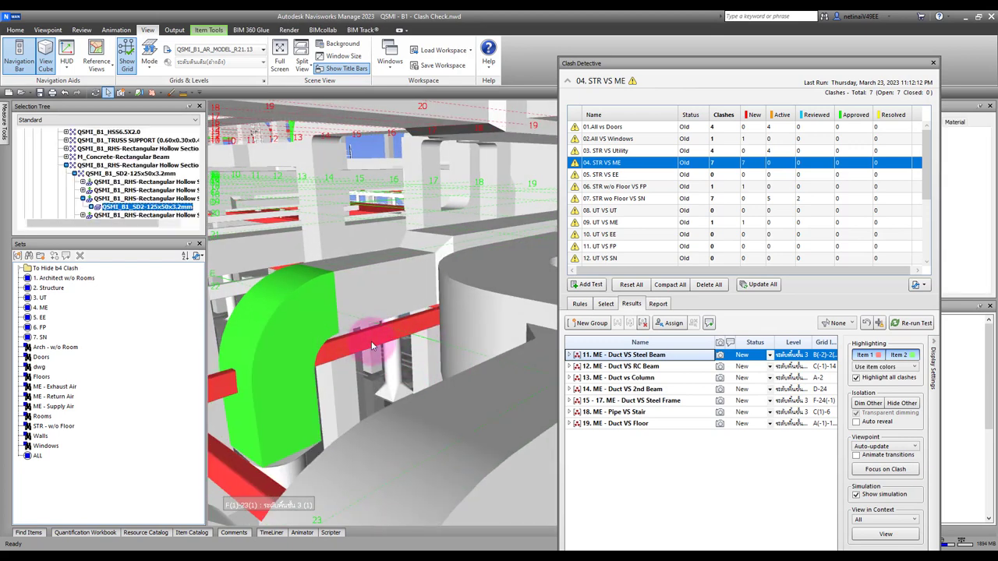
click(105, 152)
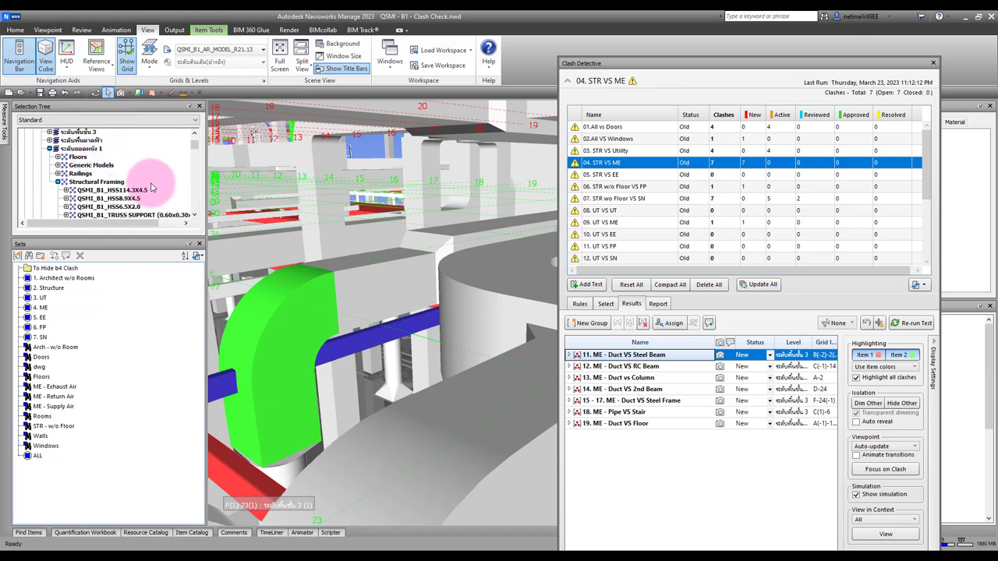
click(344, 287)
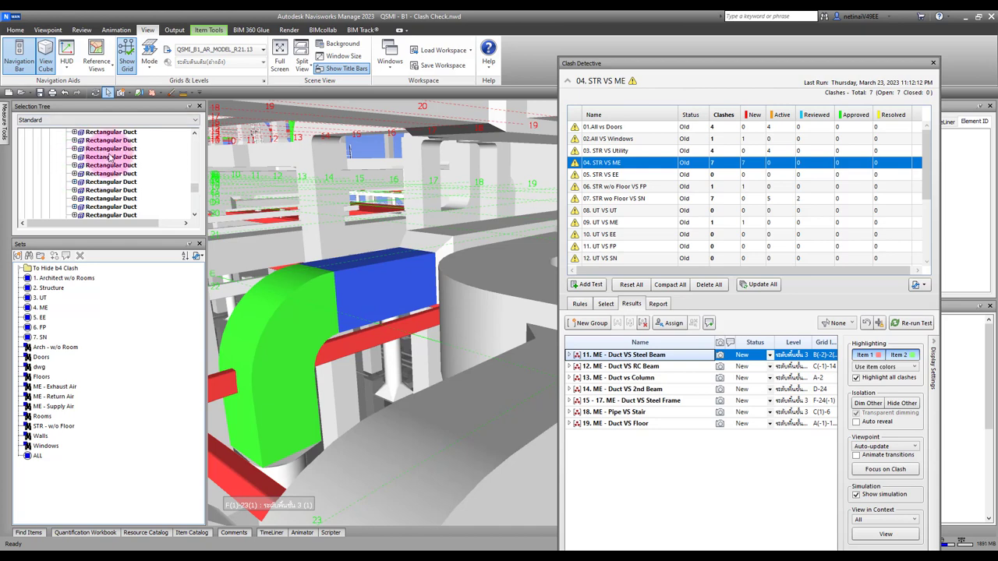
scroll(194, 142, up, 3)
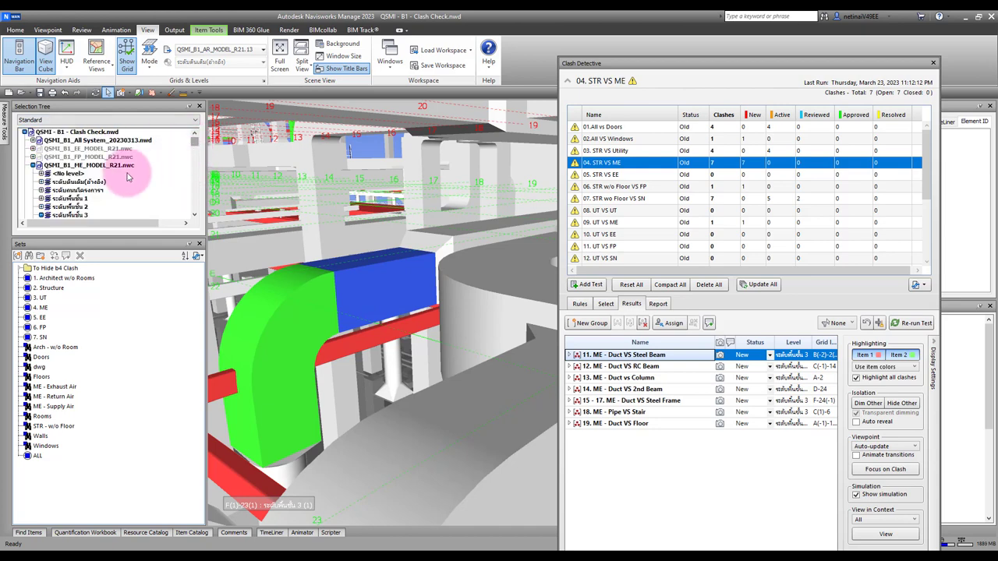
scroll(117, 181, up, 3)
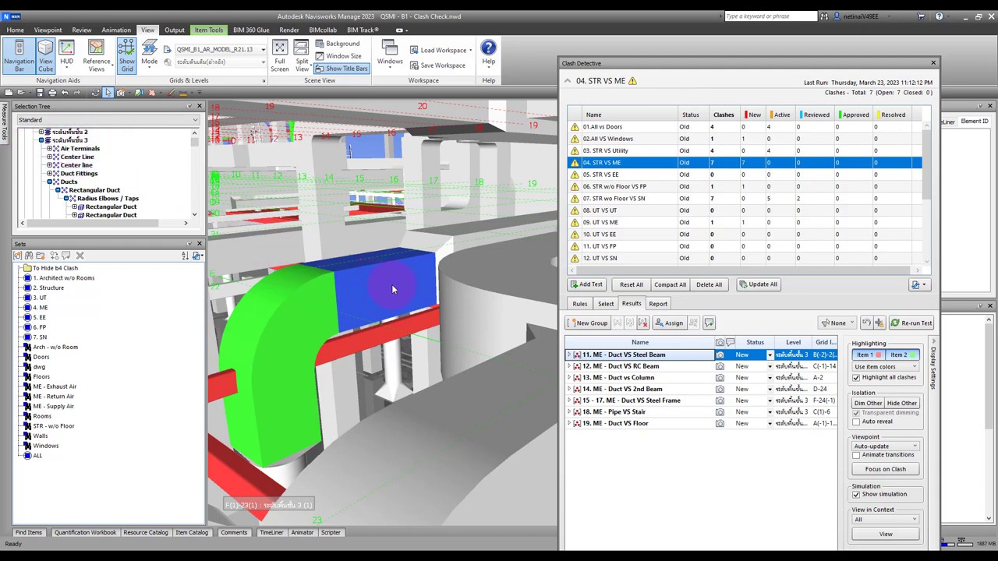
key(Escape)
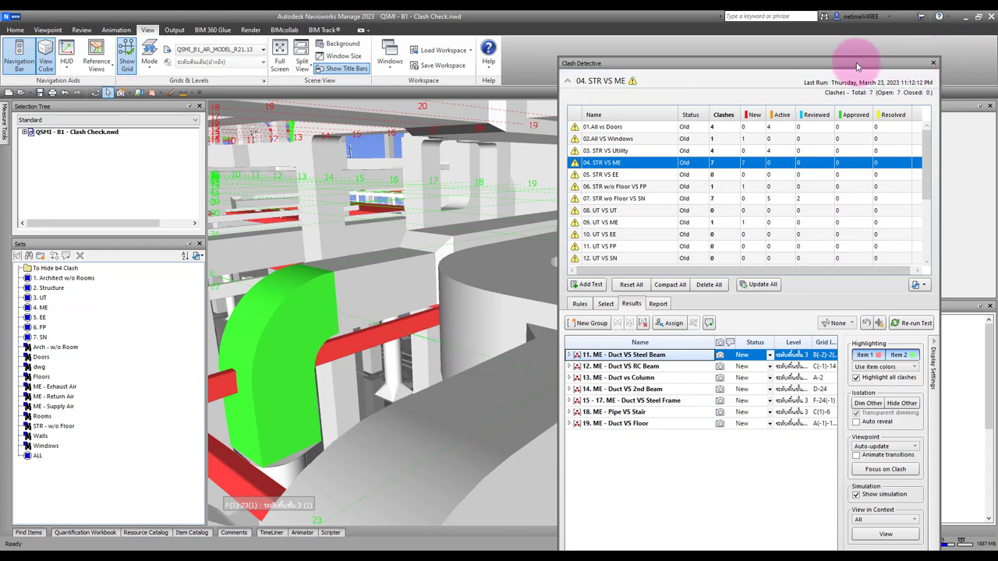
- Reposition the Clash Detective window and select the 14. ME VS EE test to list its four clashes
mouse_move(850, 62)
mouse_down()
mouse_move(906, 153)
mouse_move(800, 153)
mouse_up()
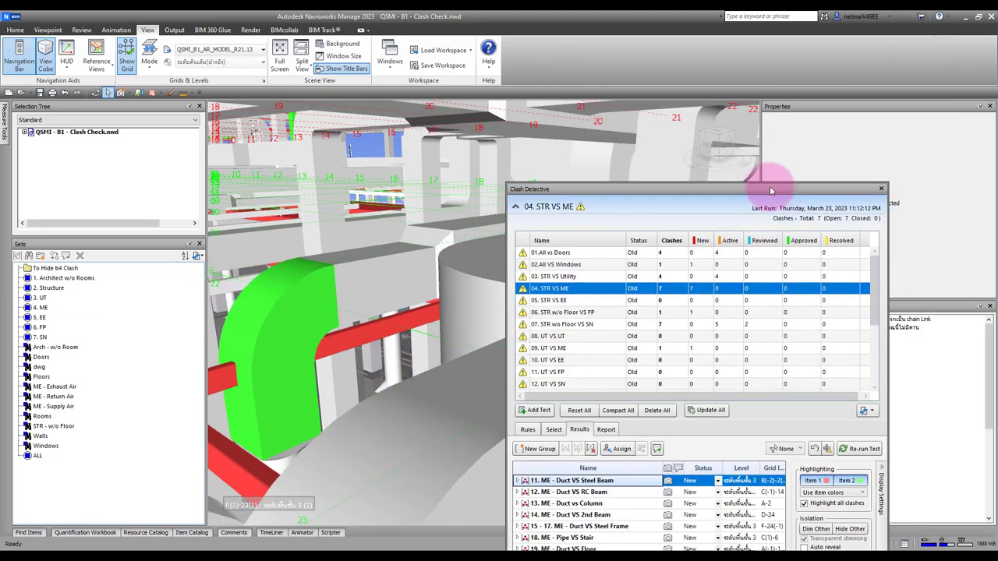
drag(760, 188, 823, 96)
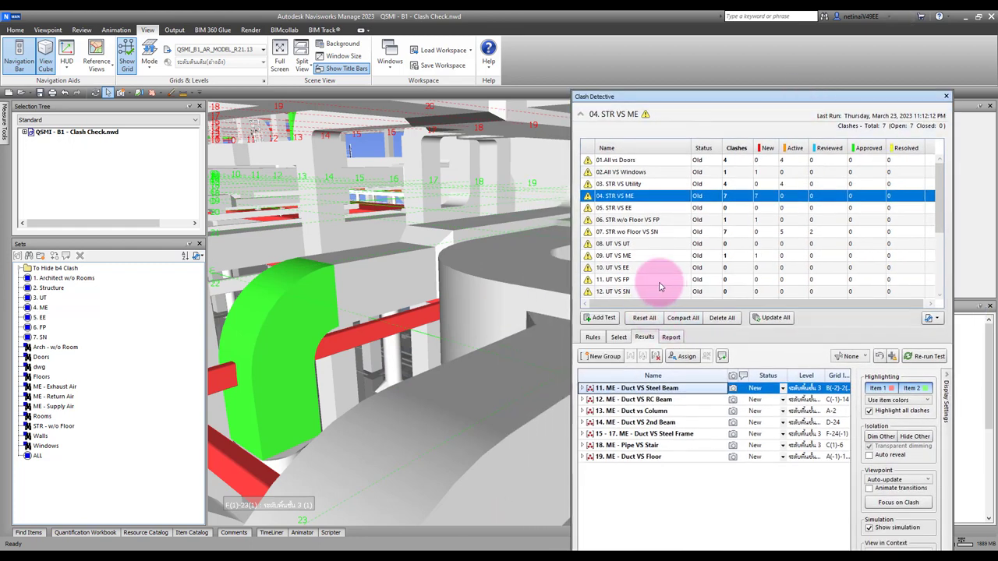
scroll(658, 248, down, 1)
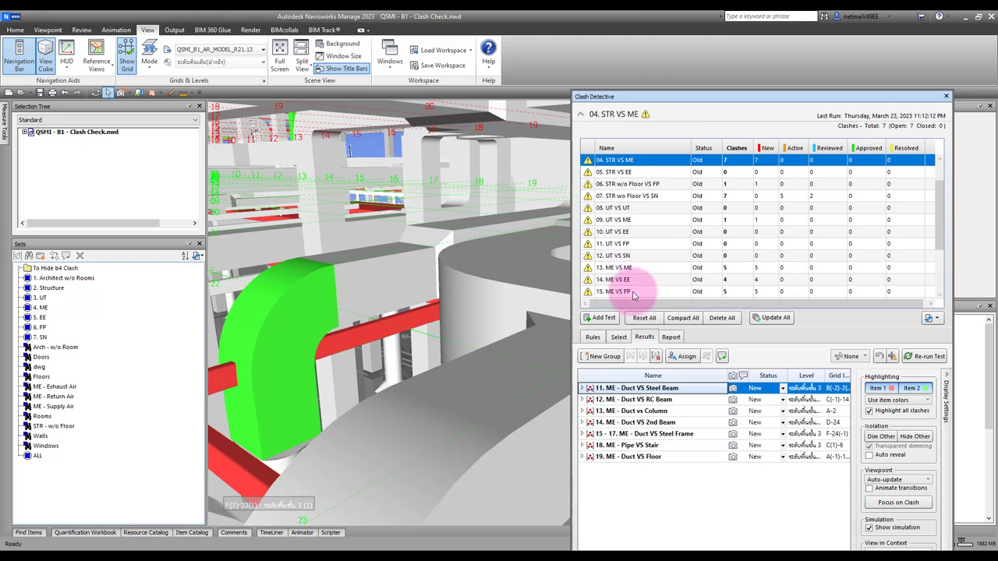
click(628, 280)
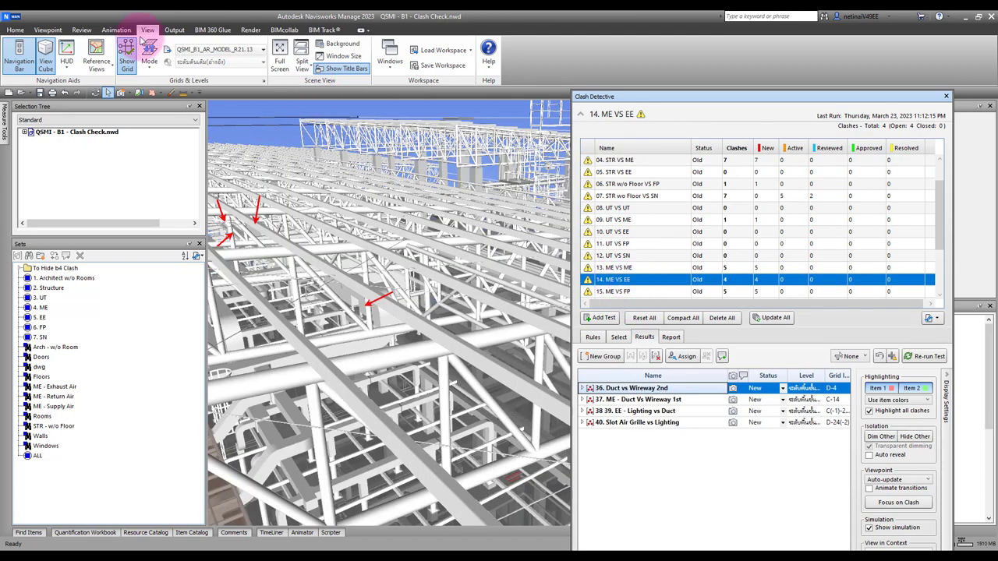
- Unhide all, hide everything except the 4. ME and 5. EE sets, and show clash 37. Duct vs Wireway 1st
click(15, 29)
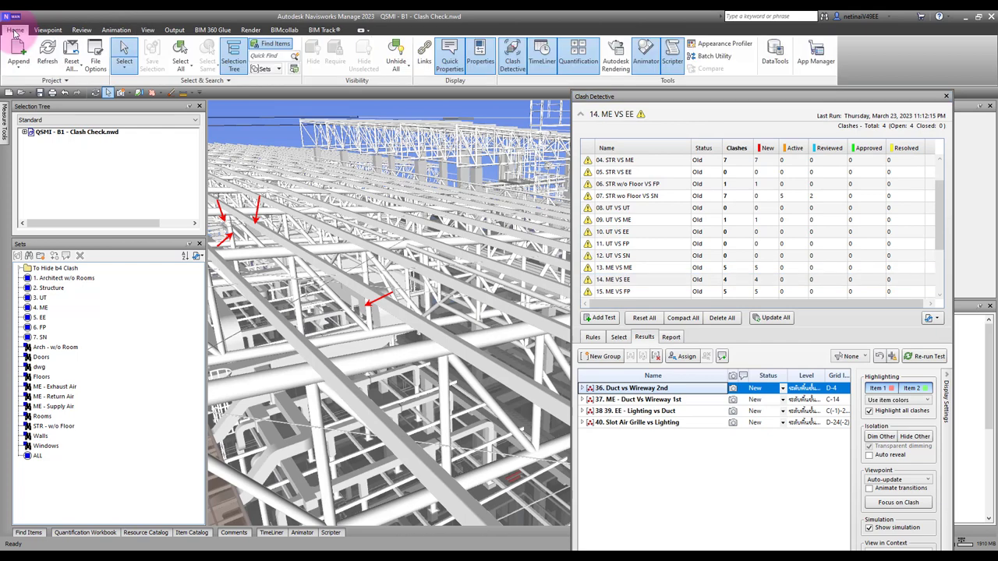
click(394, 56)
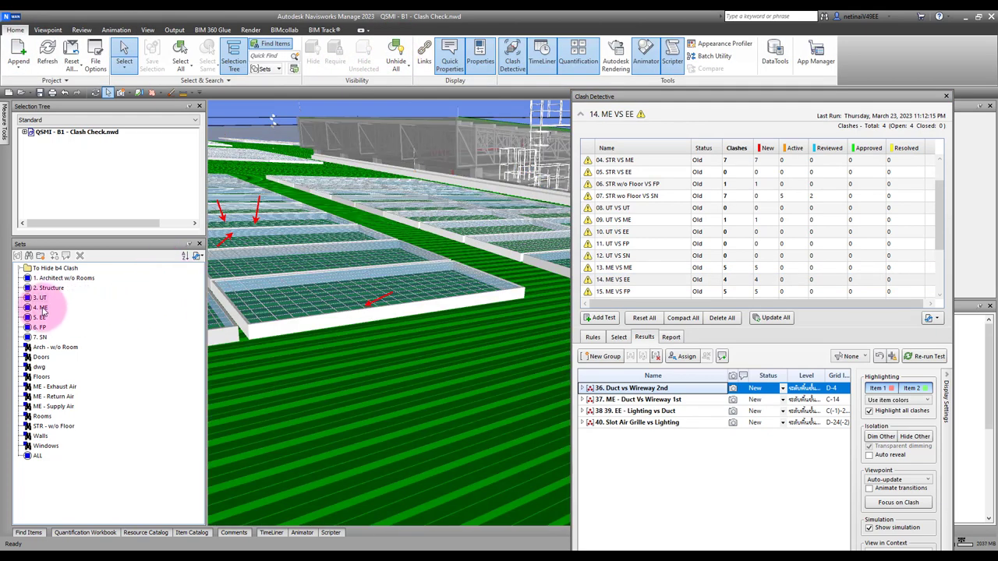
click(39, 307)
shift+click(38, 318)
click(364, 61)
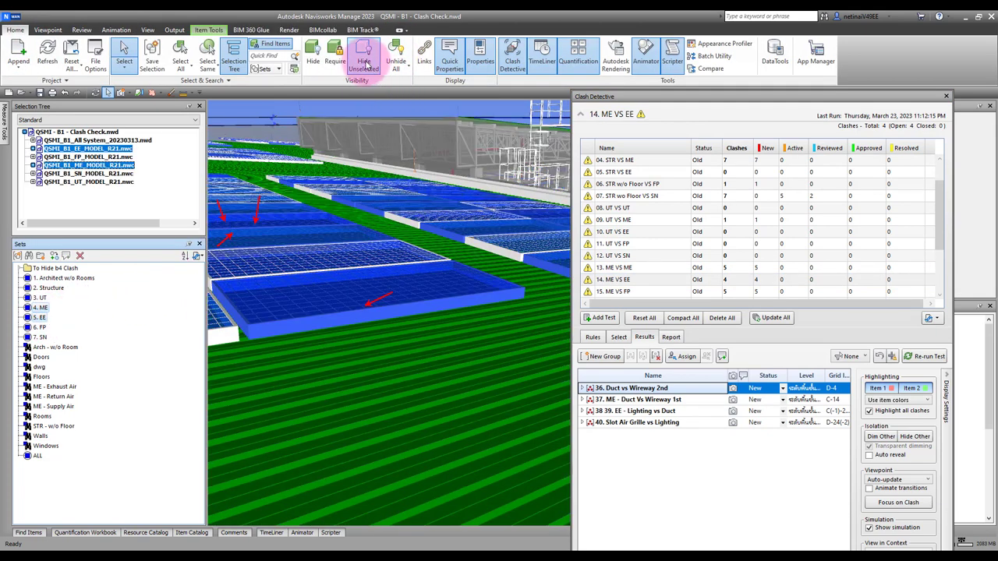
click(391, 114)
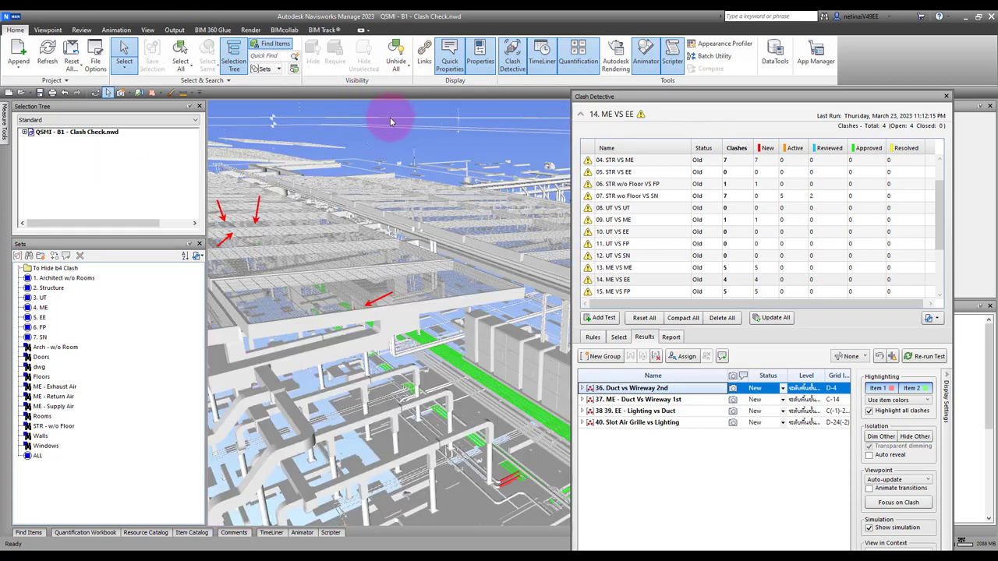
click(637, 399)
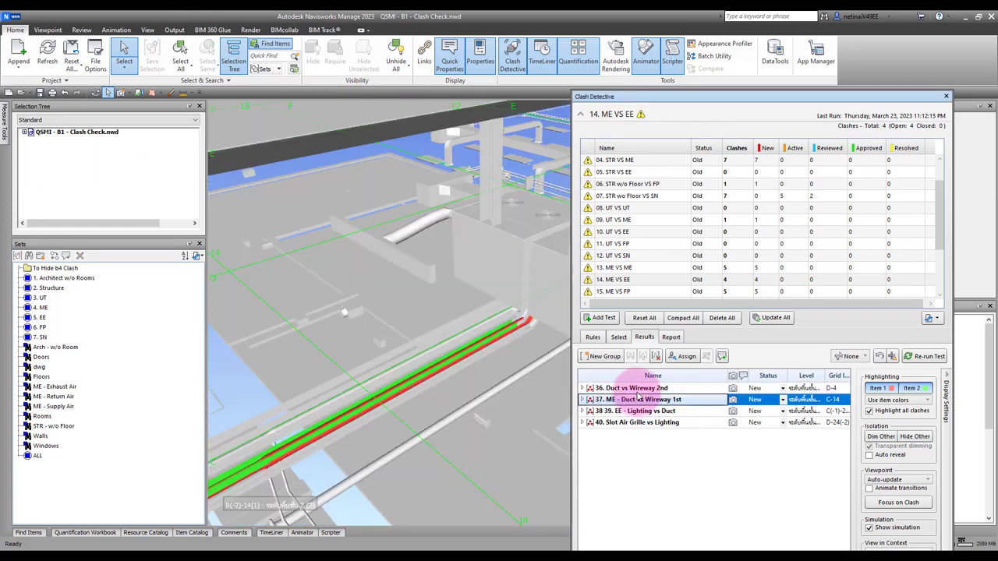
- Isolate clash 36. Duct vs Wireway 2nd, zoom to a low view, then restore the surrounding model
click(638, 388)
click(917, 436)
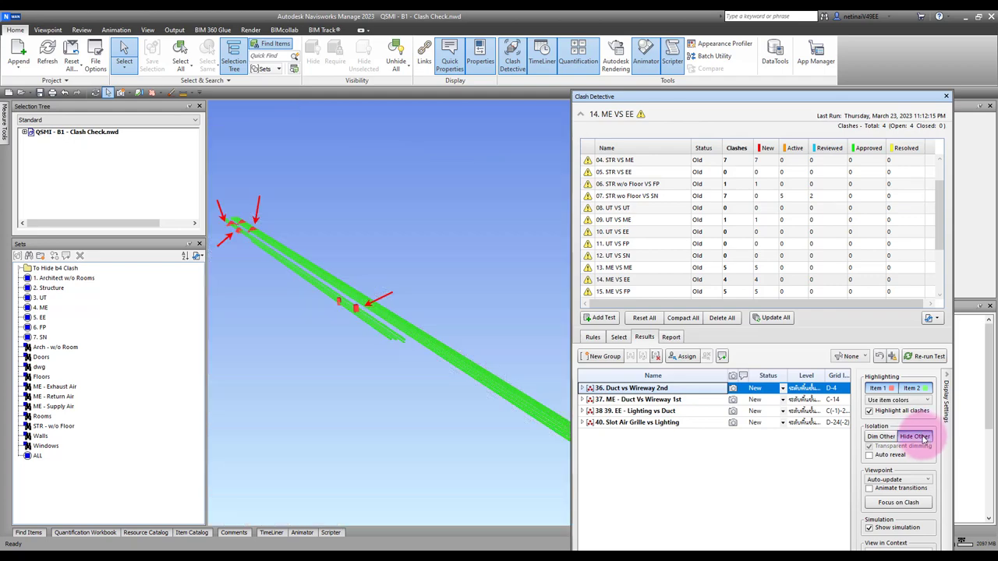
drag(344, 298, 369, 340)
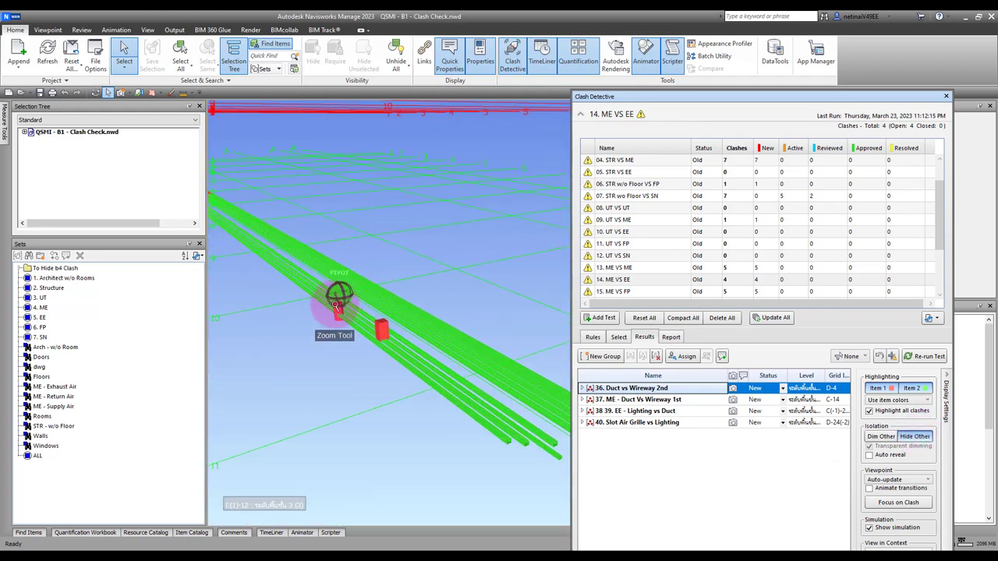
shift+middle_drag(369, 340, 417, 334)
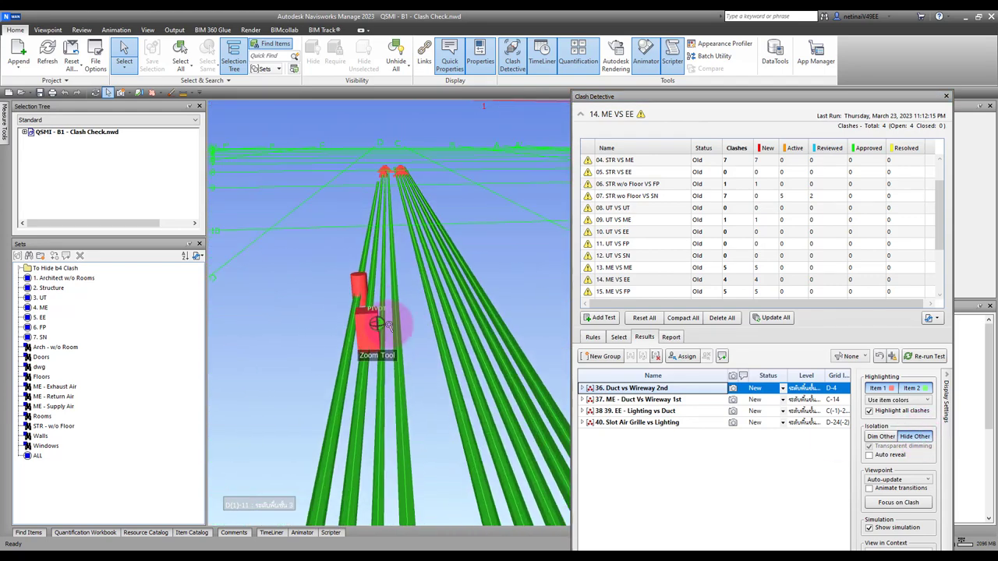
click(916, 437)
scroll(373, 343, up, 5)
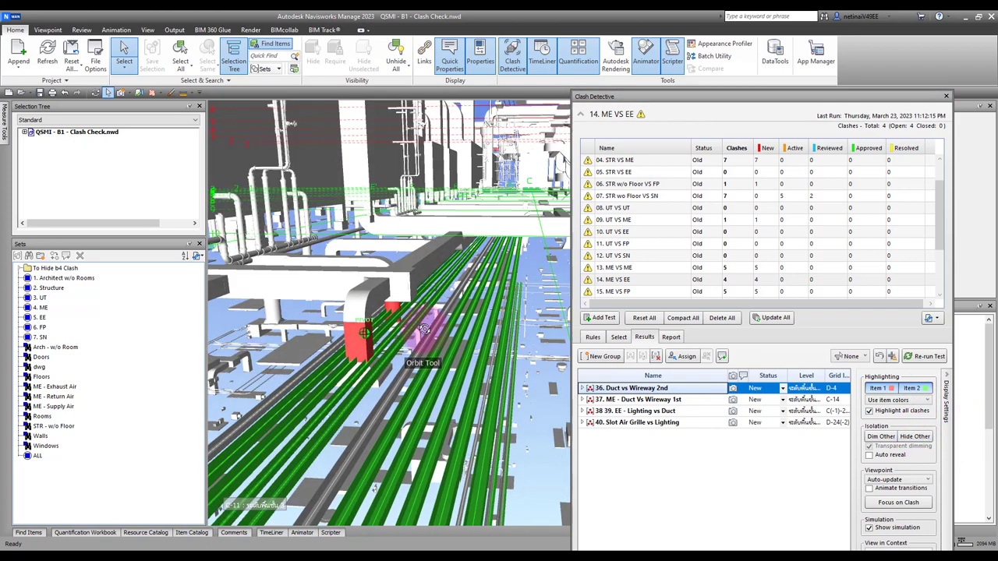
shift+middle_drag(373, 343, 386, 340)
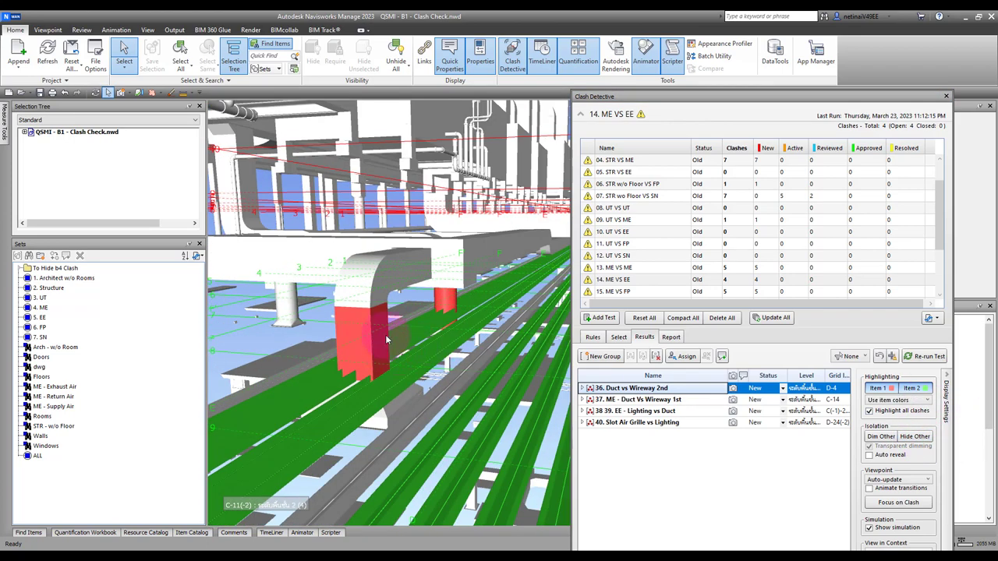
- Trace the red duct to a Rectangular Duct under the level-2 Ducts node, then orbit along the wireways
click(369, 342)
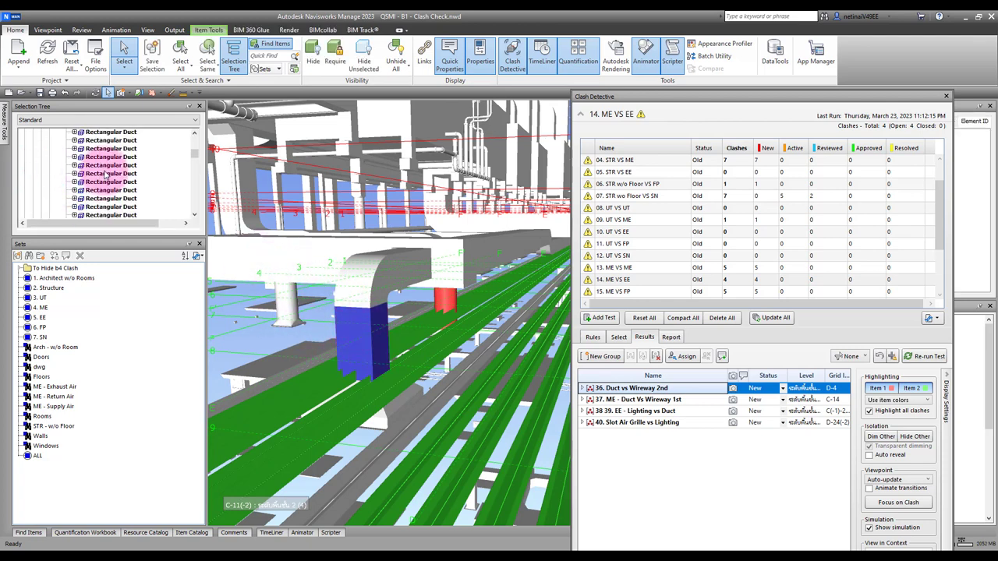
scroll(107, 173, up, 5)
scroll(107, 173, up, 5)
scroll(107, 173, up, 3)
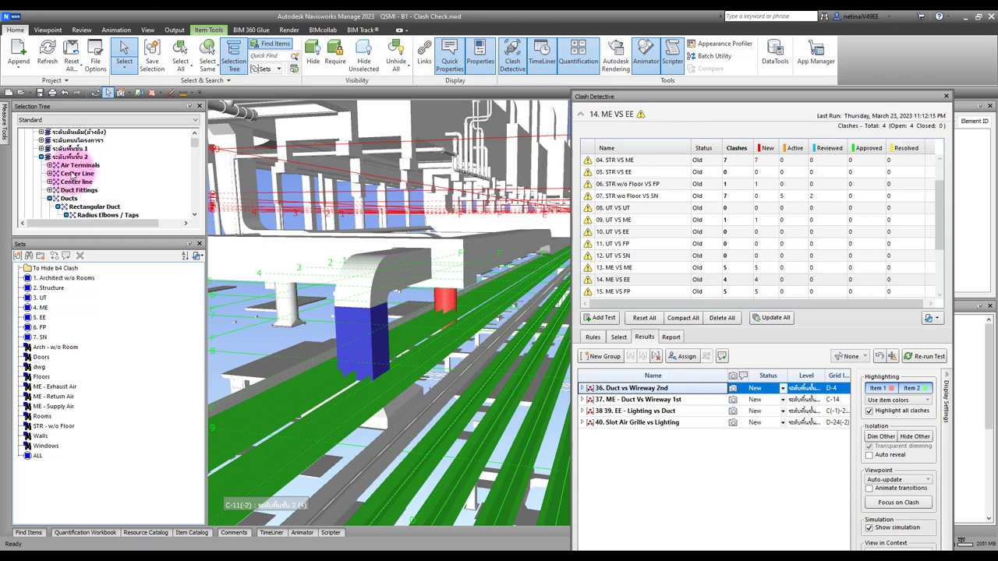
scroll(106, 173, up, 2)
key(Escape)
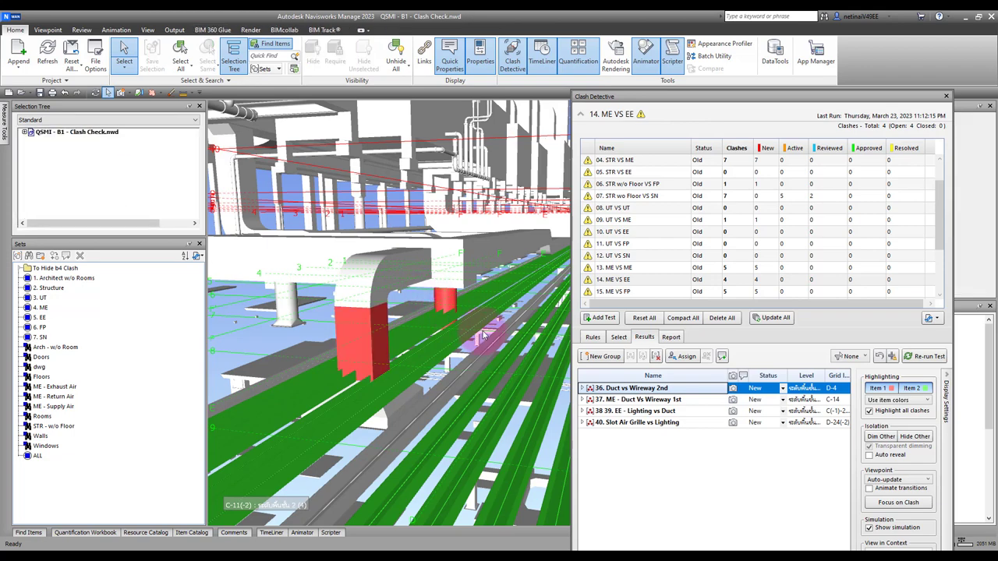
shift+middle_drag(482, 335, 384, 322)
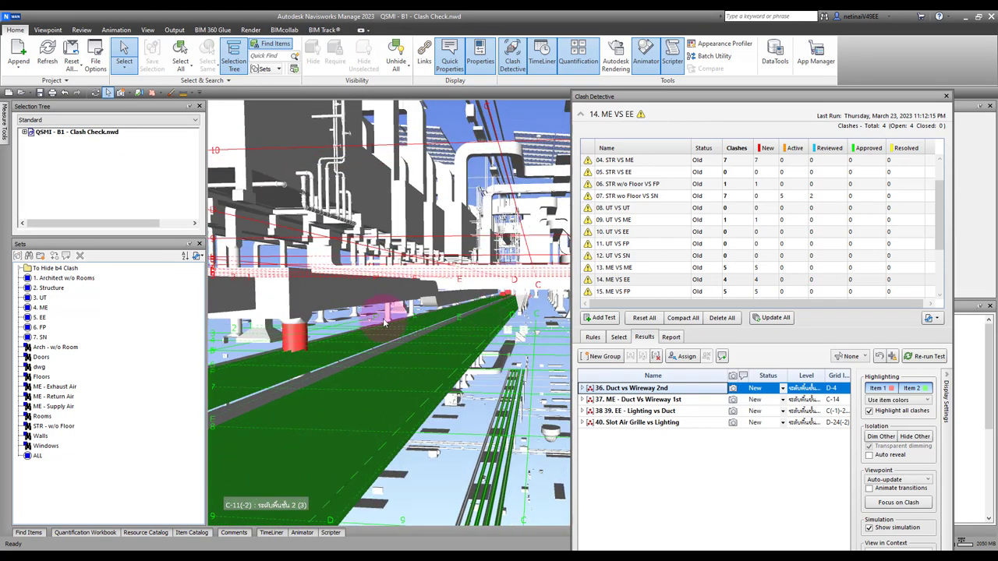